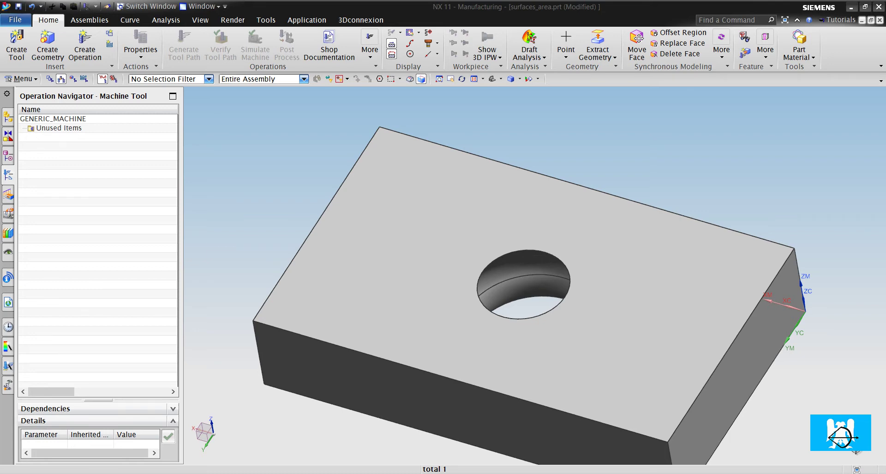
Switch the Operation Navigator to Geometry View
left_click(428, 283)
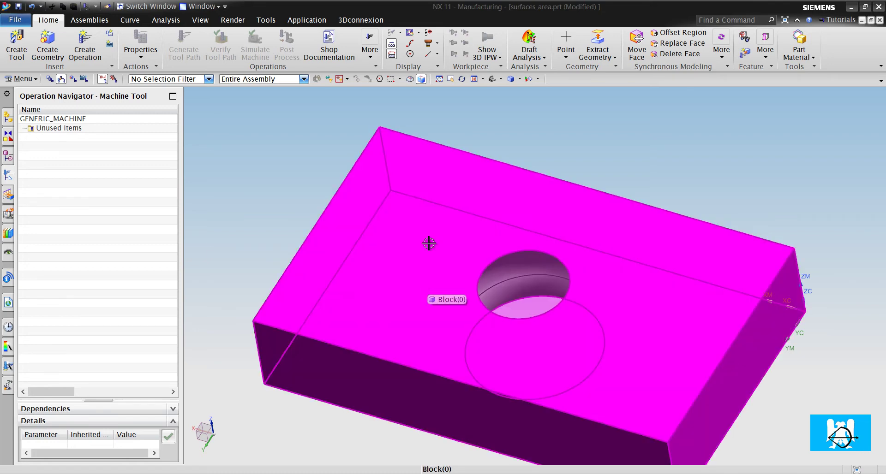
scroll(418, 215, "down", 1)
right_click(79, 160)
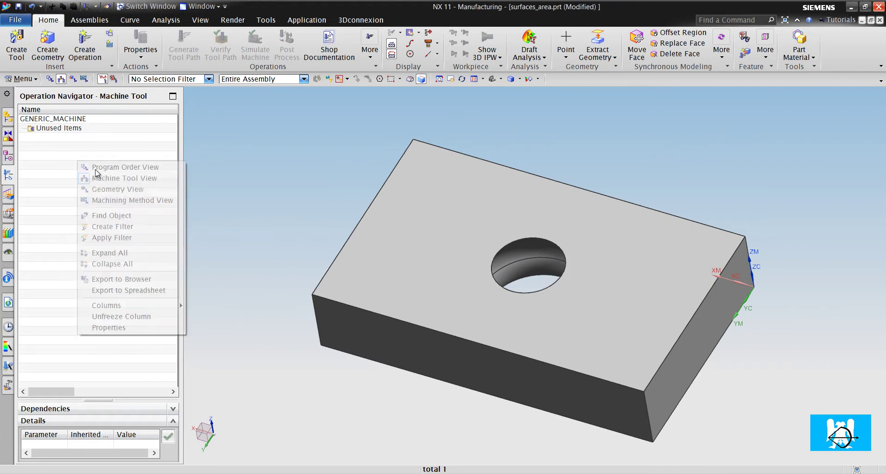
left_click(114, 186)
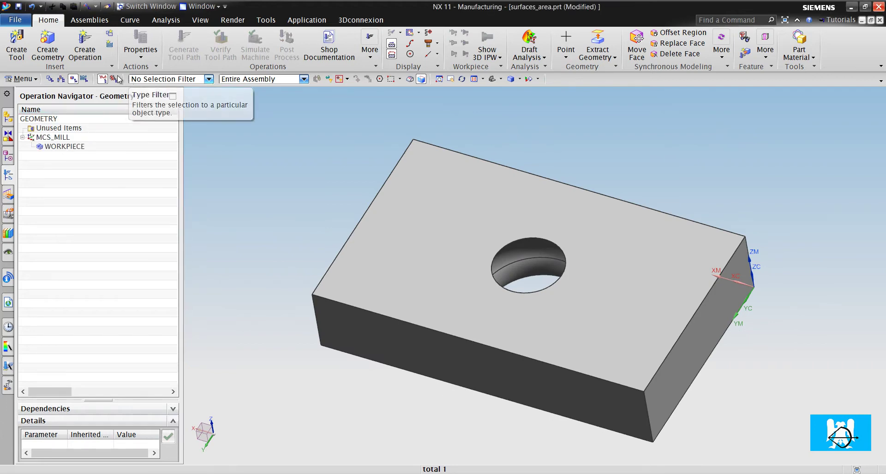
Examine the hole's inner wall profile with a temporary one-plane section view cut along the X plane
scroll(513, 277, "up", 2)
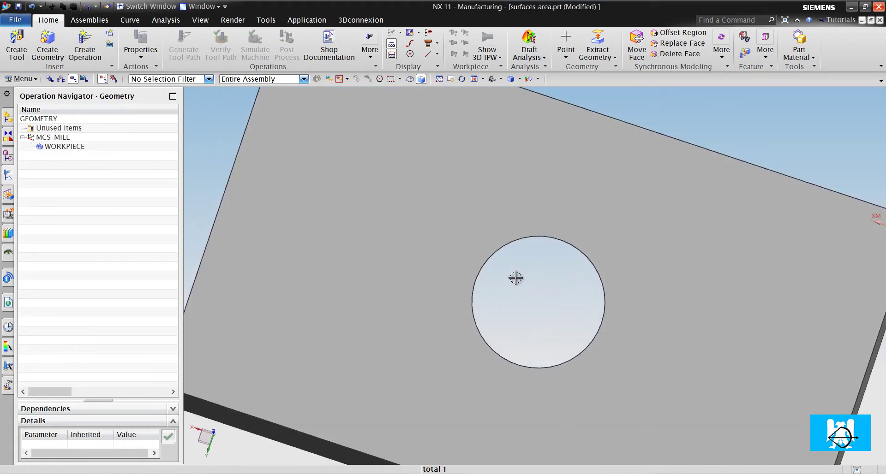
scroll(501, 357, "up", 1)
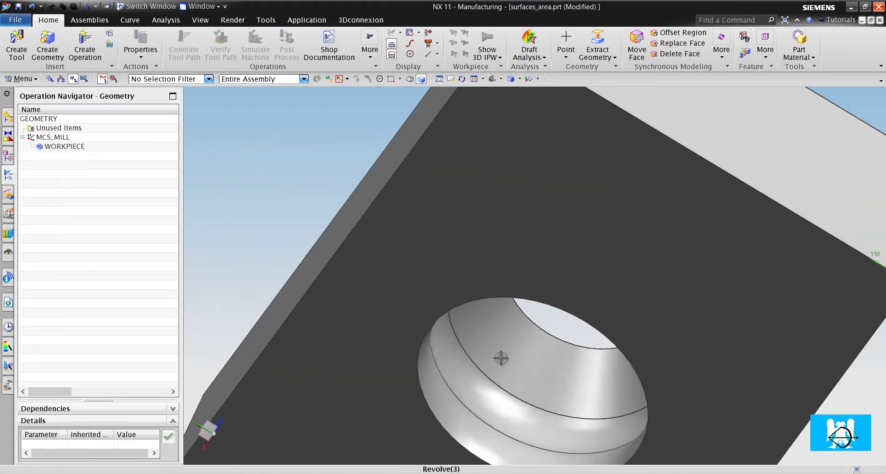
middle_click_drag(501, 358, 444, 203)
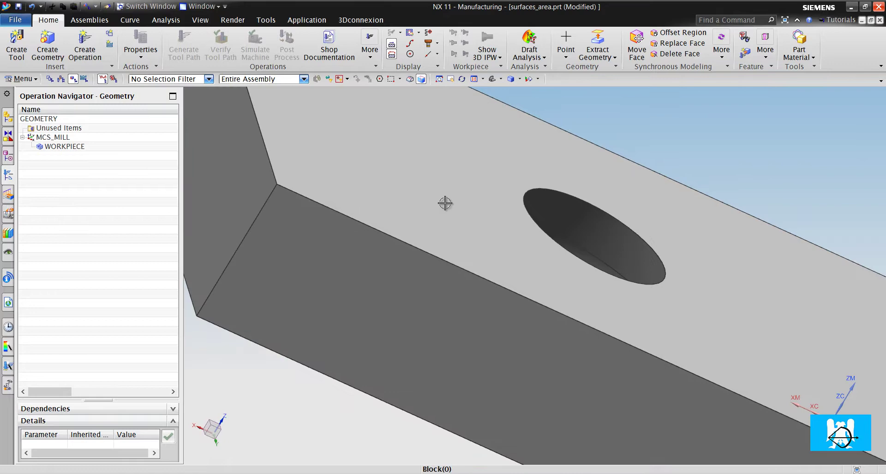
left_click(262, 21)
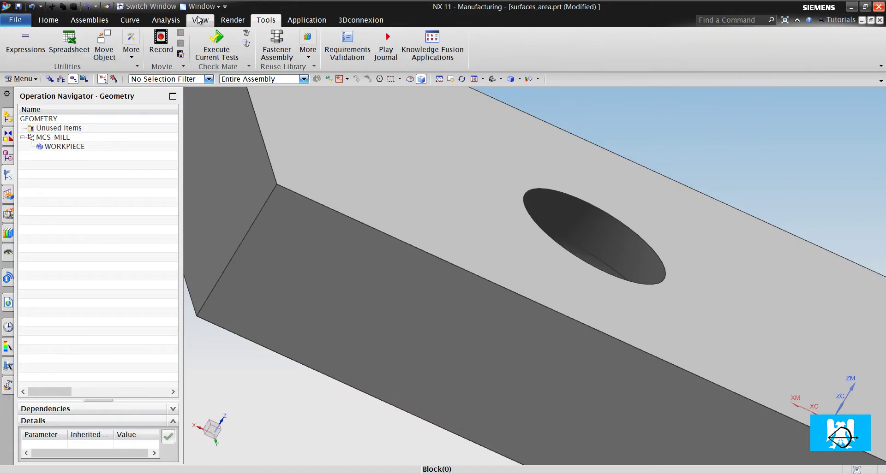
left_click(198, 19)
left_click(378, 49)
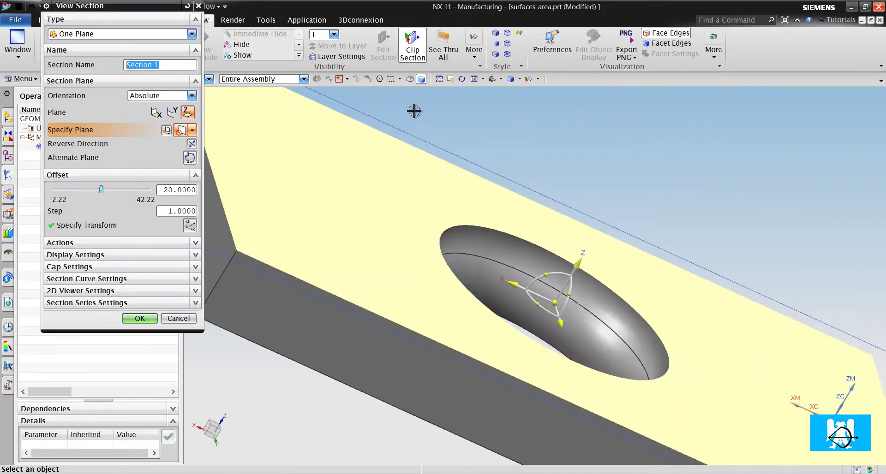
left_click(161, 118)
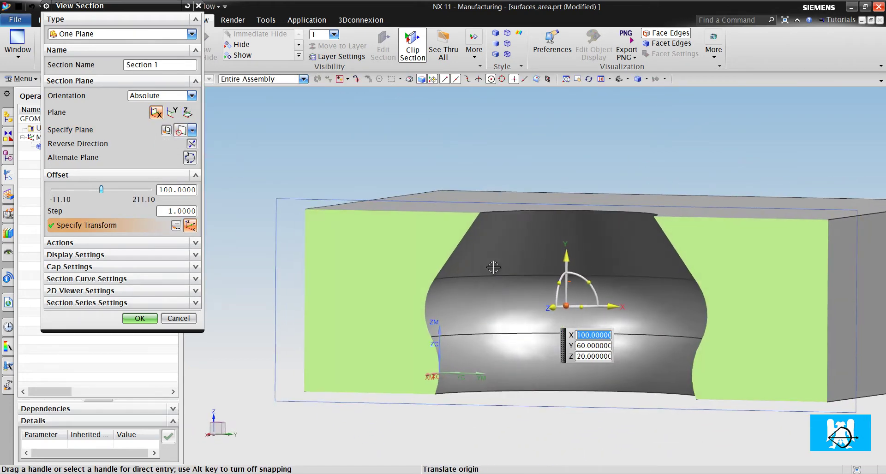
scroll(521, 263, "up", 3)
scroll(450, 300, "down", 5)
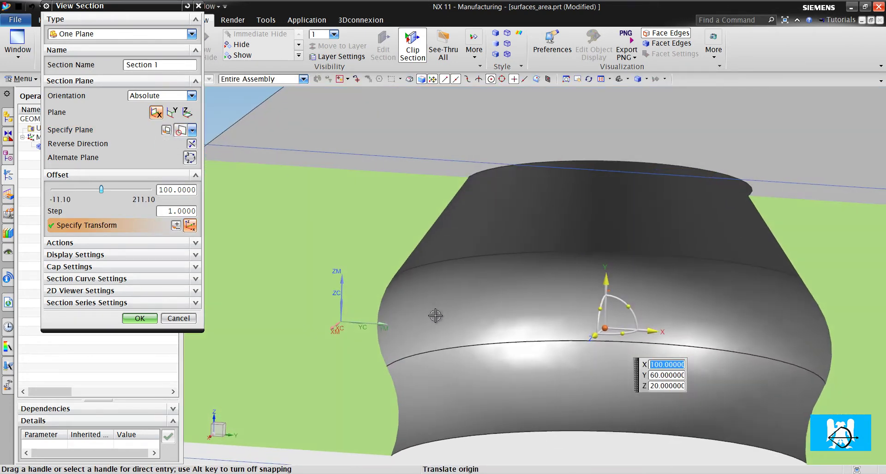
scroll(514, 328, "up", 3)
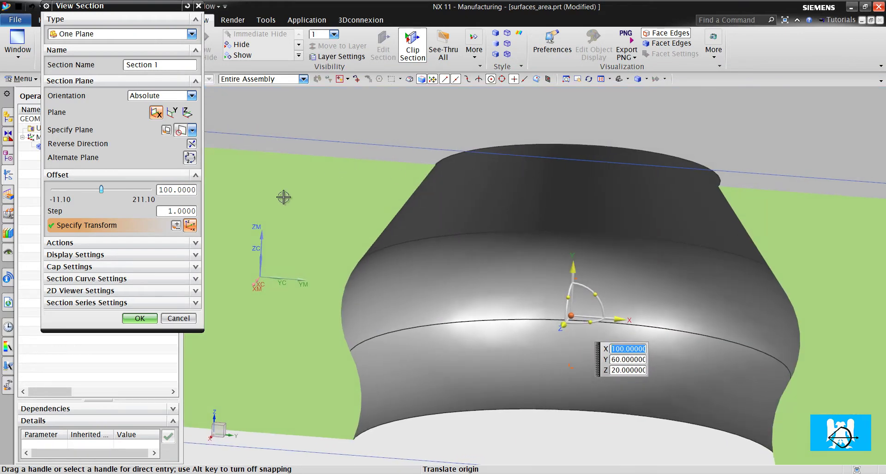
left_click(178, 318)
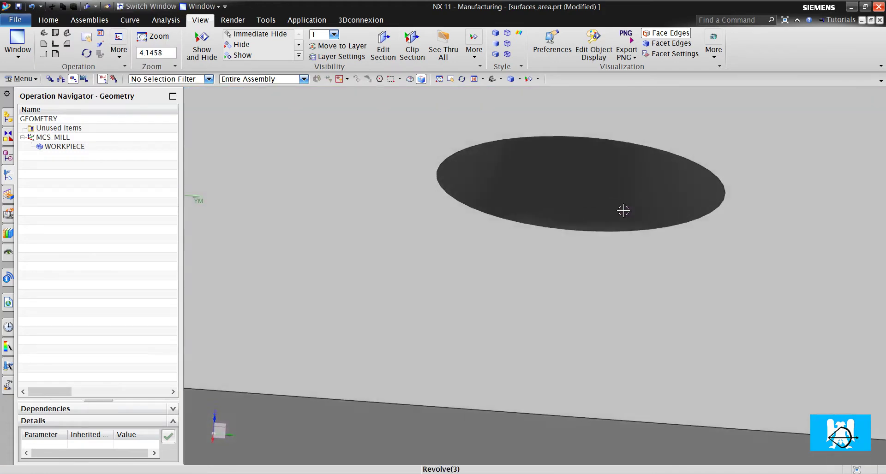
Examine the hole's top opening and undercut walls from directly above and at an angle
middle_click_drag(623, 210, 618, 224)
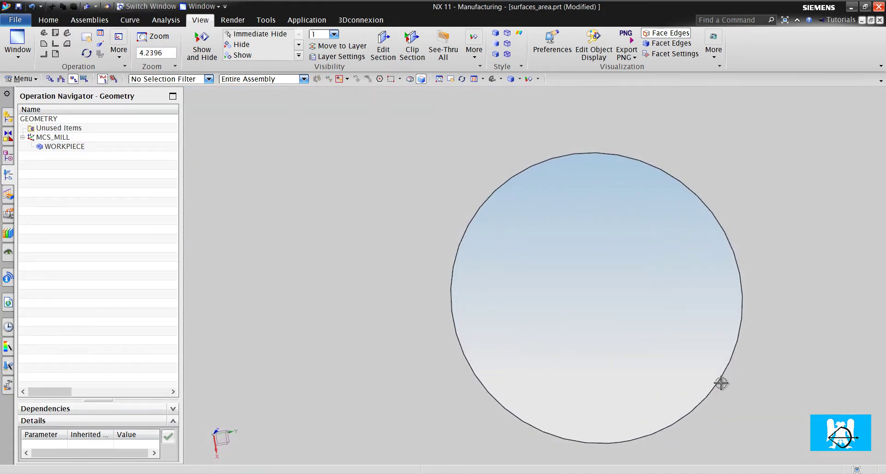
middle_click_drag(634, 199, 622, 217)
key("F8")
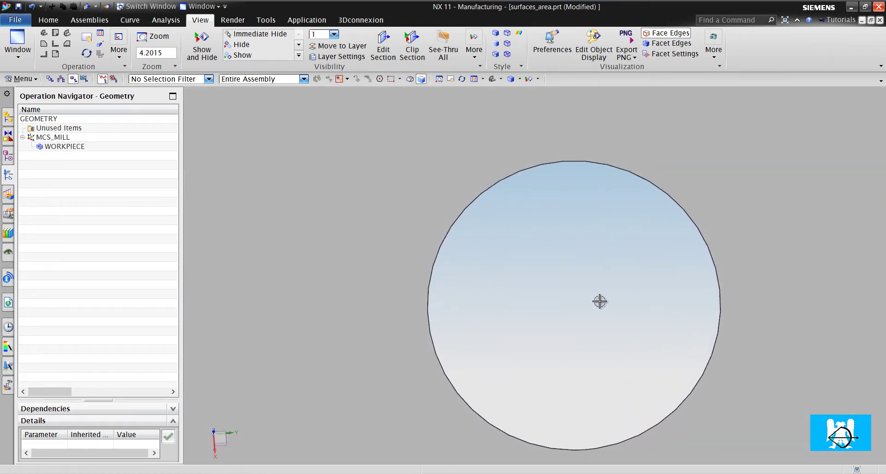
middle_click_drag(599, 301, 556, 262)
scroll(510, 239, "down", 3)
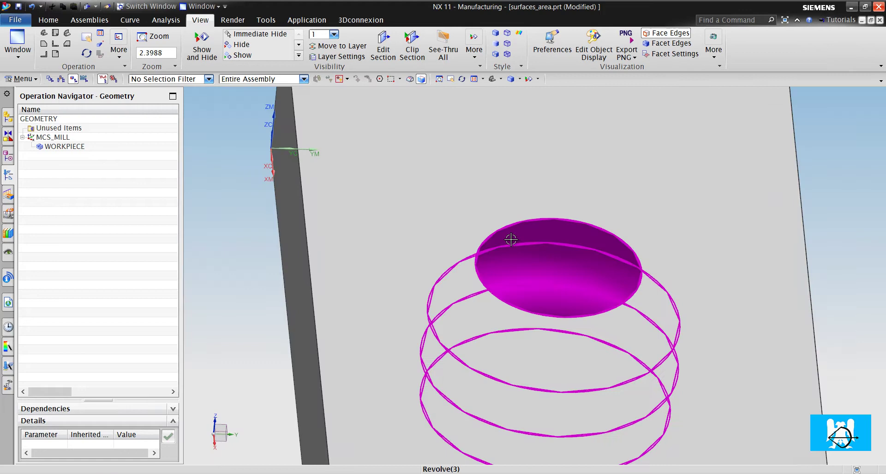
middle_click_drag(496, 250, 482, 231)
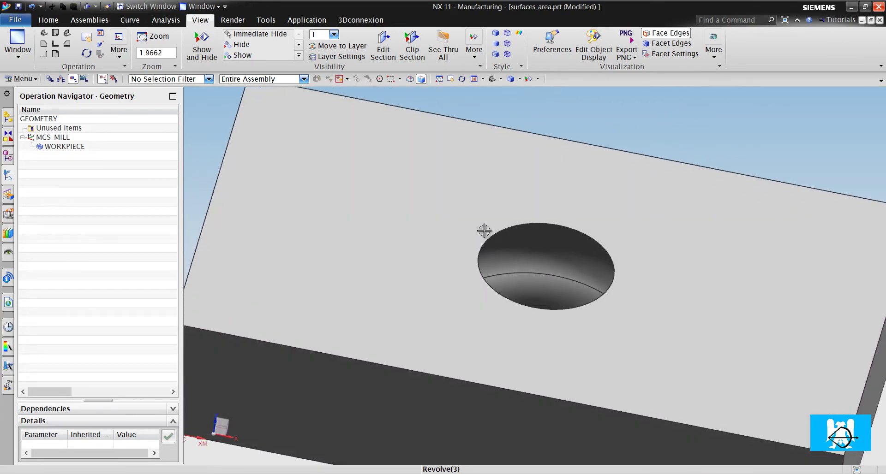
left_click(484, 229)
key("Escape")
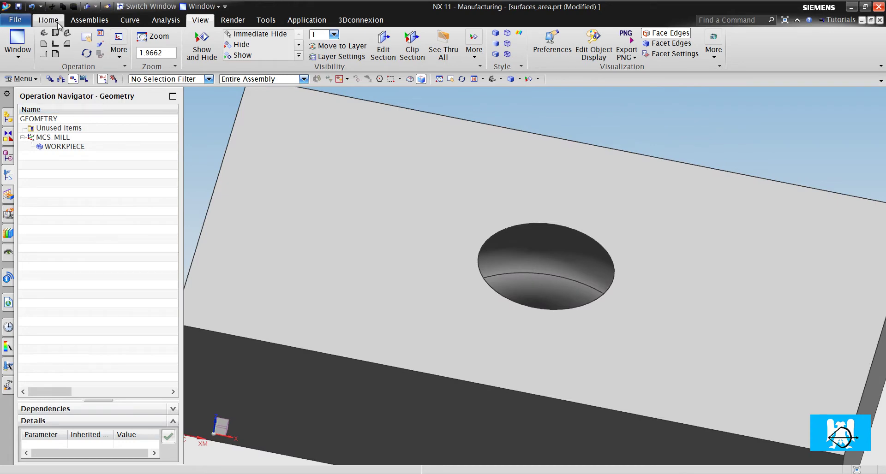
Create a mill_contour T_CUTTER tool with a diameter of 35 and a neck diameter of 10
left_click(58, 23)
left_click(30, 57)
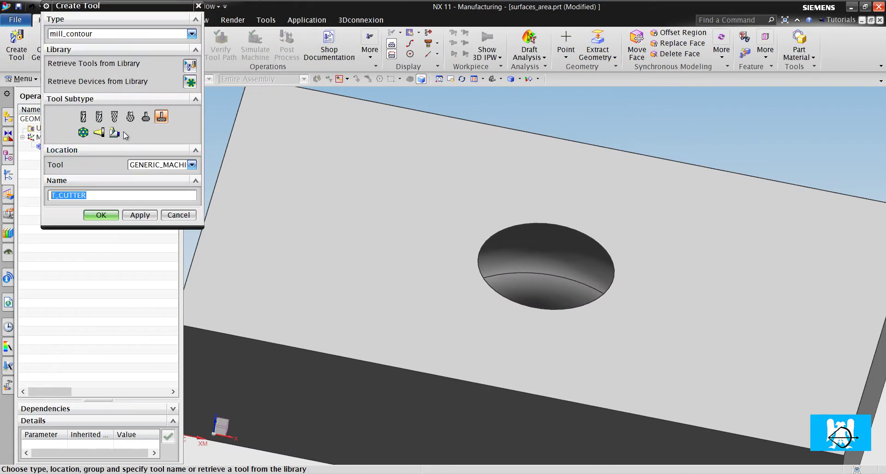
left_click(101, 216)
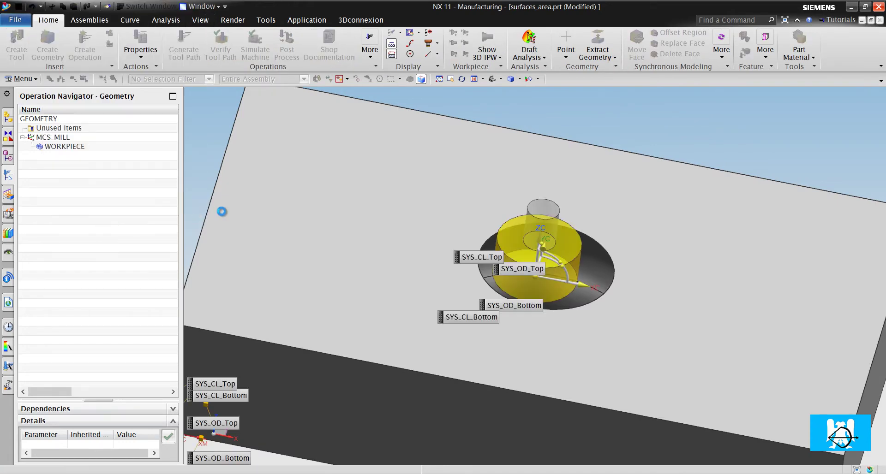
middle_click_drag(270, 195, 264, 187)
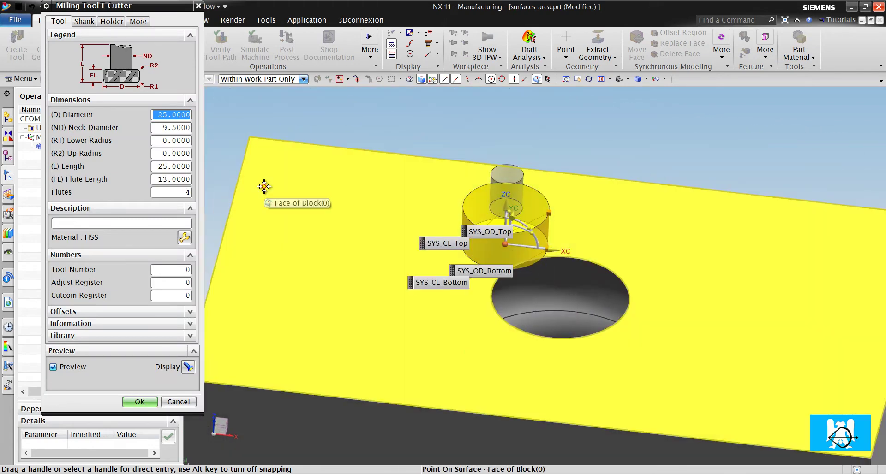
type("35")
key("Return")
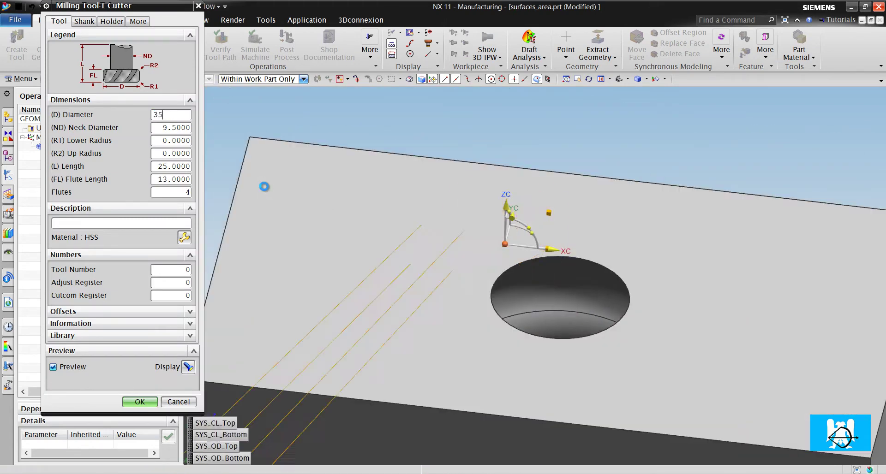
scroll(559, 278, "up", 2)
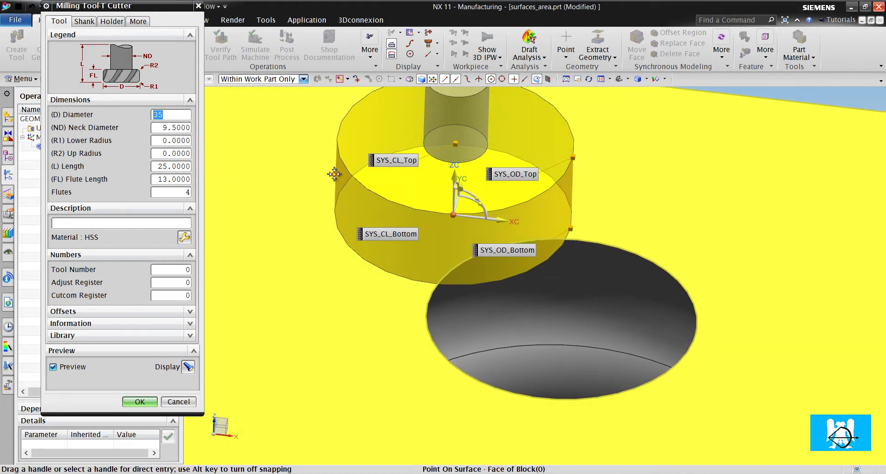
middle_click_drag(334, 174, 317, 176)
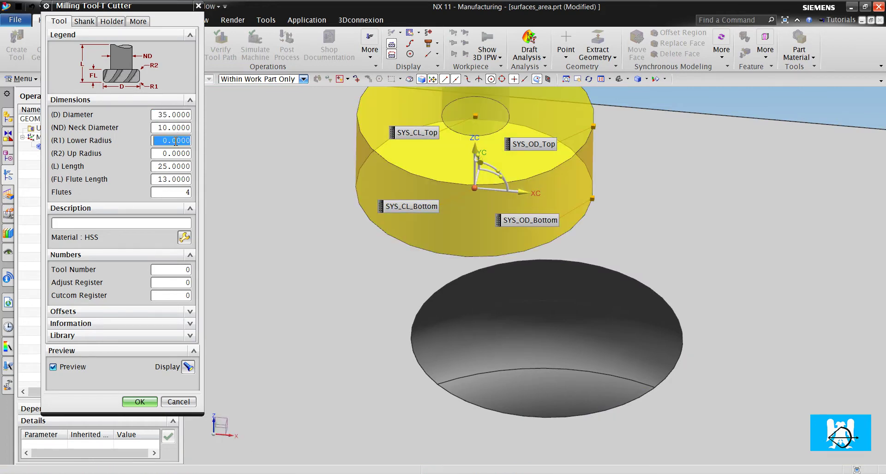
Set the T-cutter's lower and up radius to 5 and its flute length to 10
left_click(175, 141)
type("5")
key("Tab")
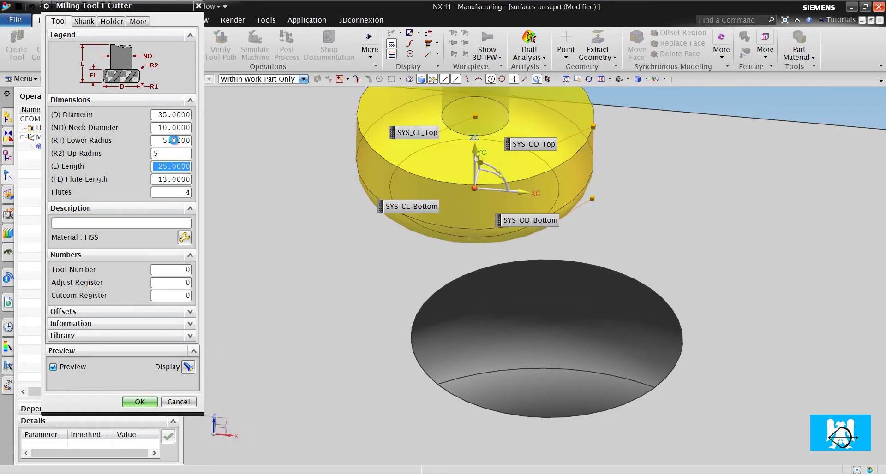
type("10")
key("Return")
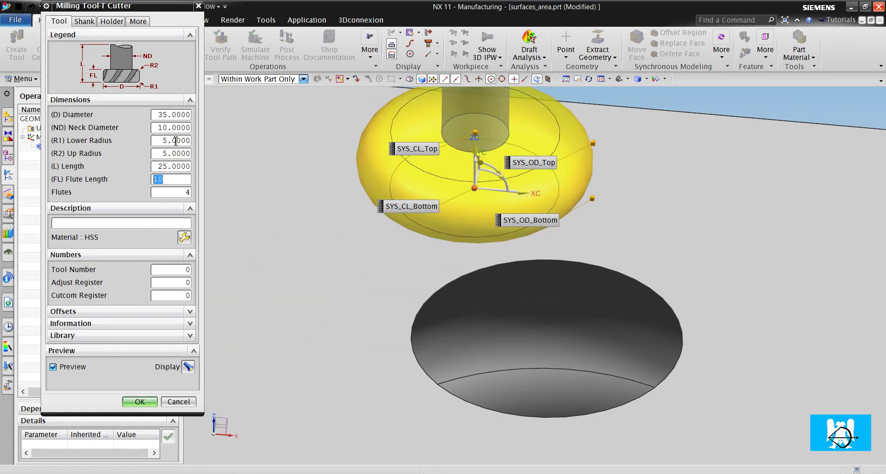
Compare the T-cutter preview with the hole's opening and inner walls, and accept the tool
scroll(673, 244, "down", 3)
middle_click_drag(639, 231, 625, 178)
scroll(571, 118, "up", 3)
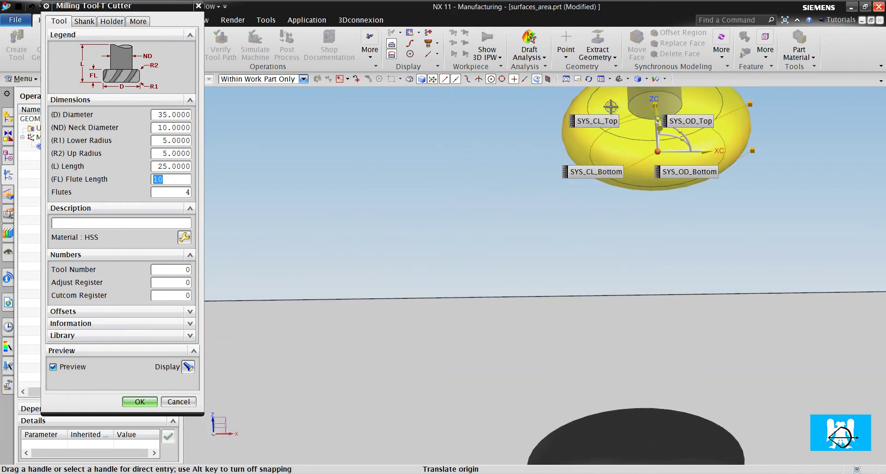
scroll(610, 107, "down", 3)
scroll(583, 166, "up", 2)
scroll(525, 198, "down", 3)
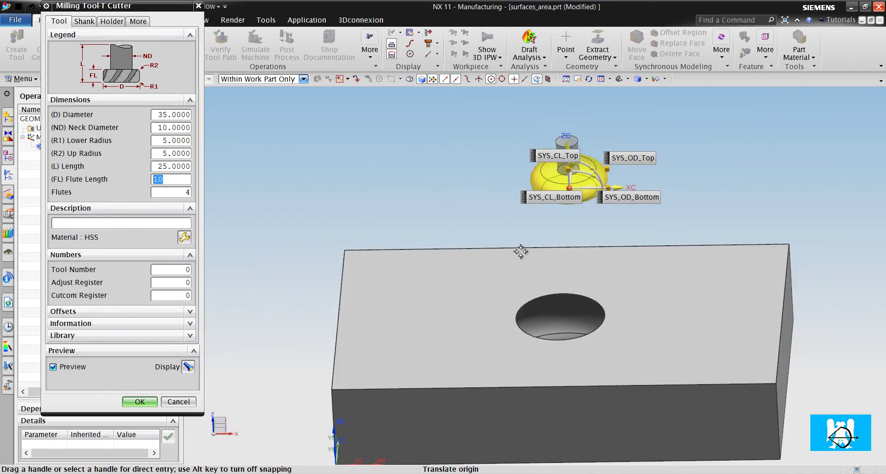
scroll(544, 333, "up", 3)
scroll(544, 332, "down", 3)
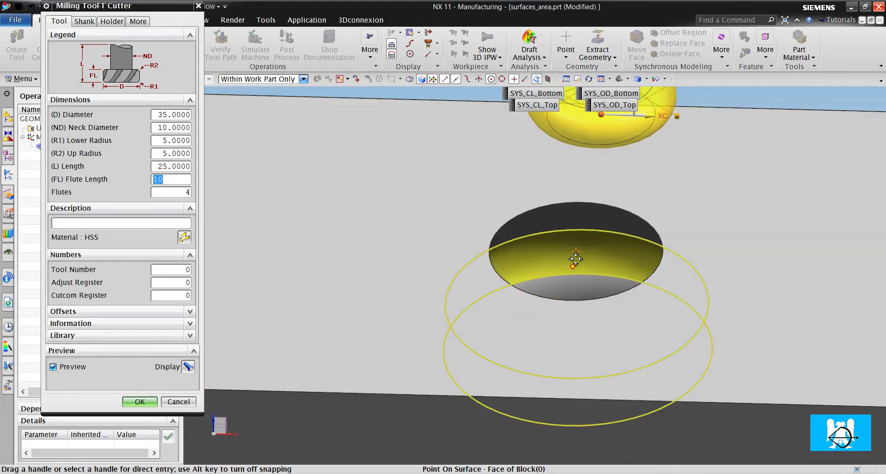
scroll(573, 257, "up", 3)
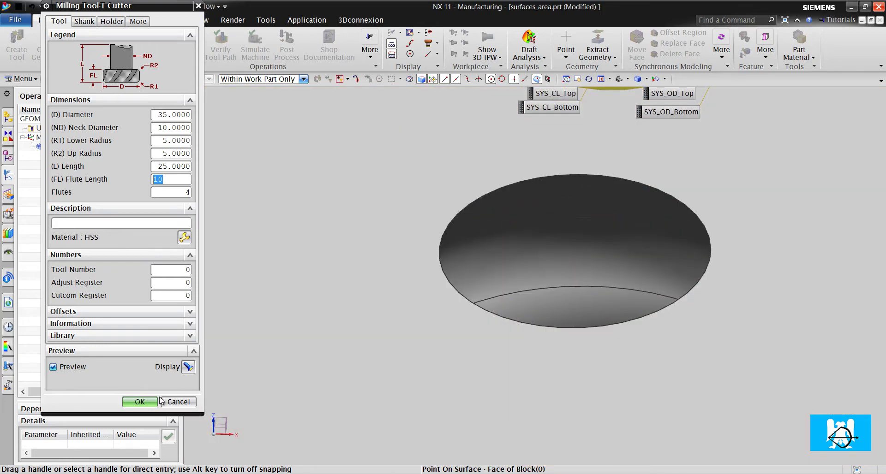
left_click(151, 400)
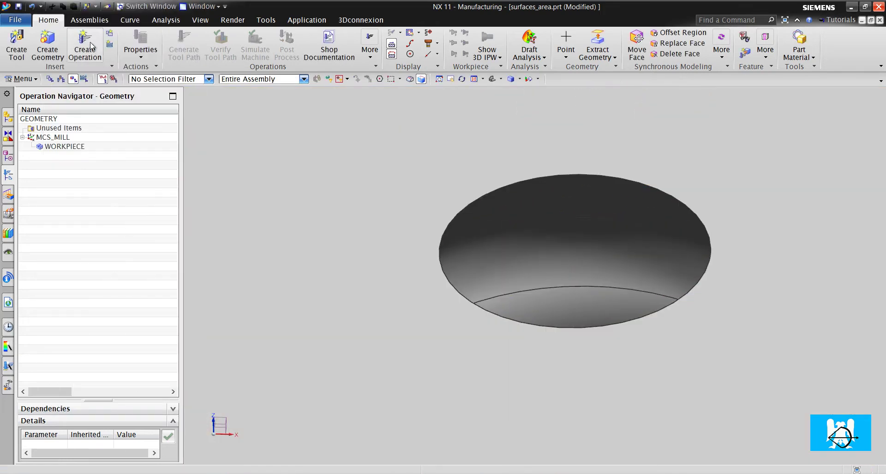
Start creating a mill_contour operation and examine the block's hole and undercut walls from above and at an angle
left_click(90, 47)
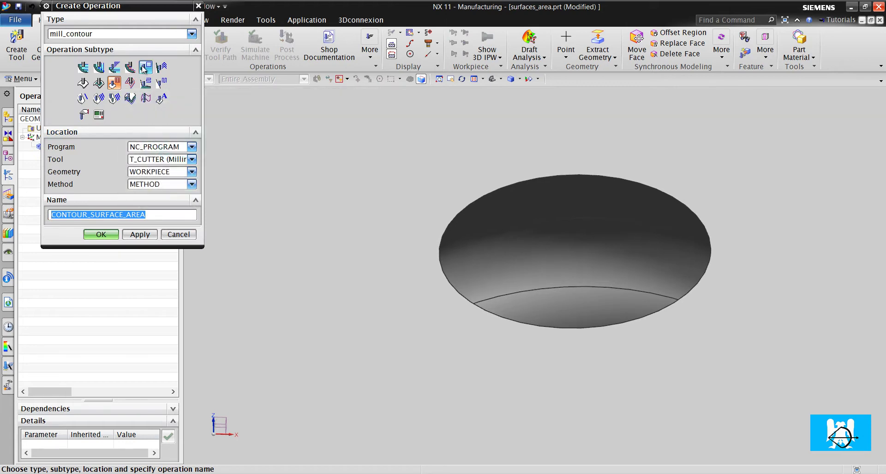
middle_click_drag(496, 227, 516, 252)
scroll(517, 250, "down", 3)
middle_click_drag(581, 250, 544, 261)
scroll(557, 242, "down", 8)
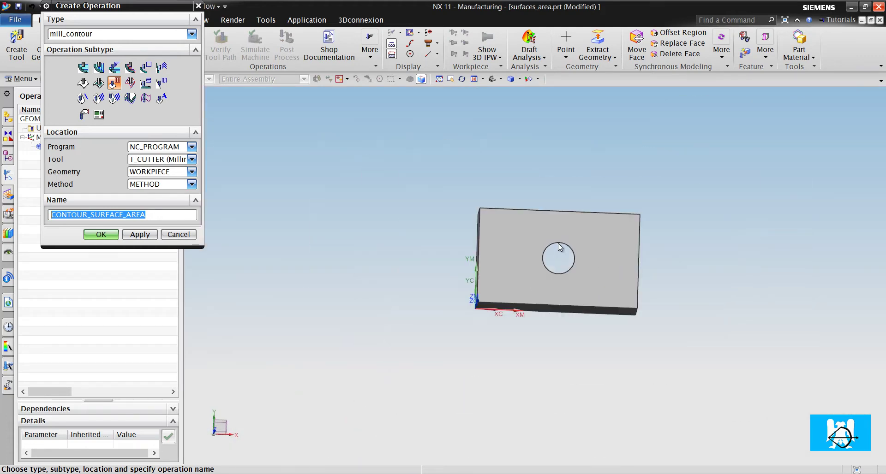
scroll(566, 262, "up", 3)
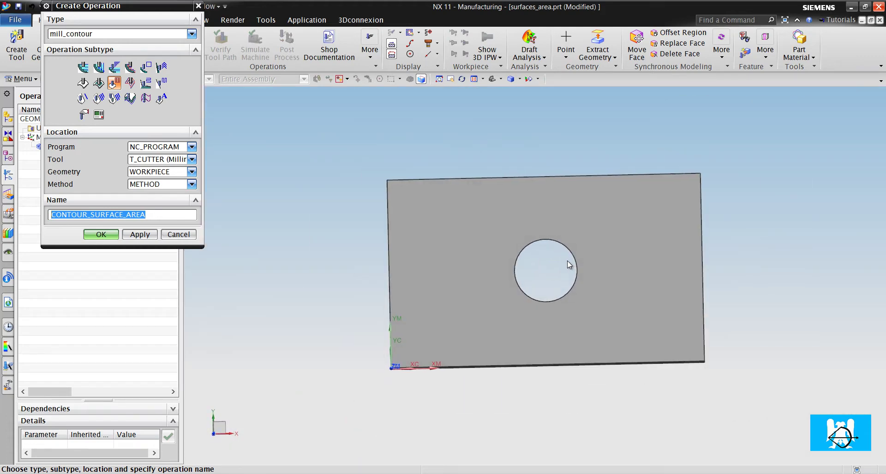
middle_click_drag(567, 261, 444, 217)
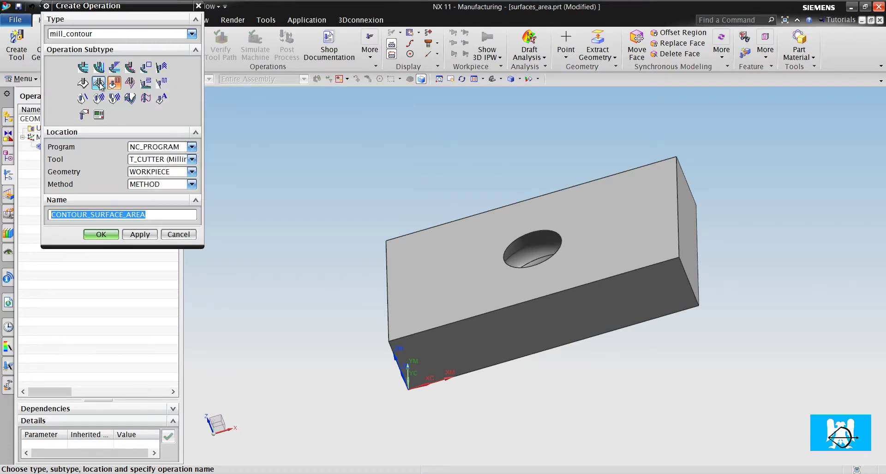
scroll(561, 245, "up", 2)
middle_click_drag(562, 246, 546, 242)
scroll(546, 244, "up", 2)
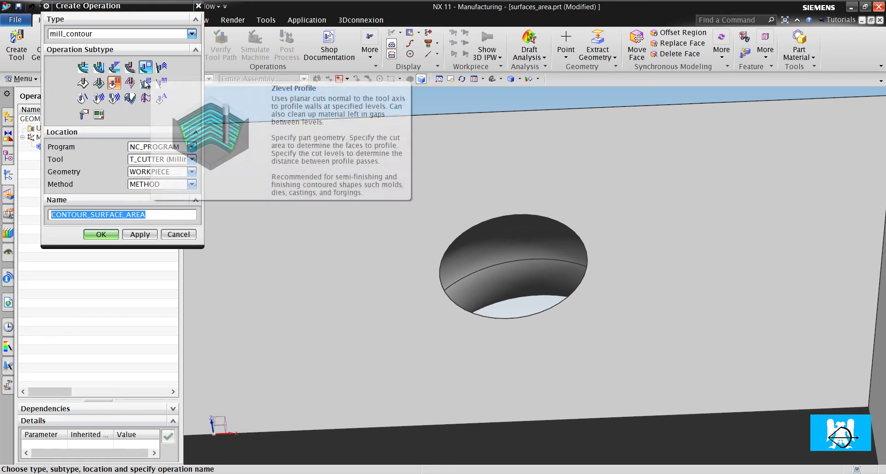
scroll(602, 220, "down", 4)
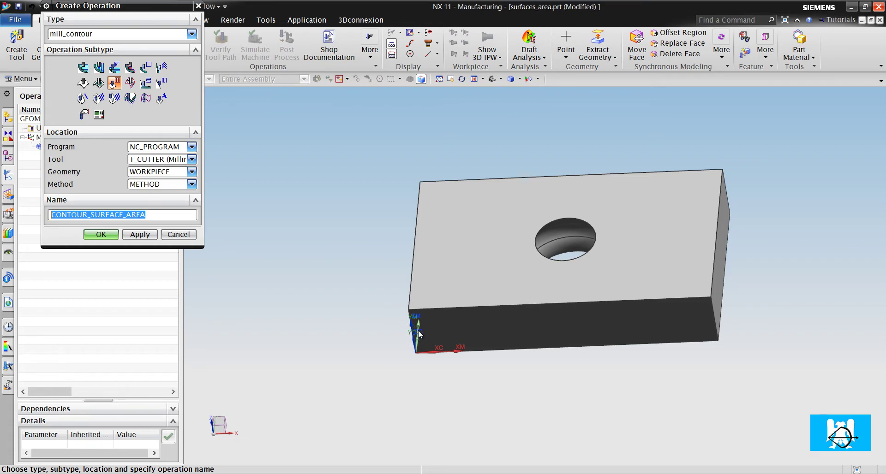
scroll(419, 334, "up", 3)
scroll(249, 164, "down", 2)
middle_click_drag(299, 159, 305, 177)
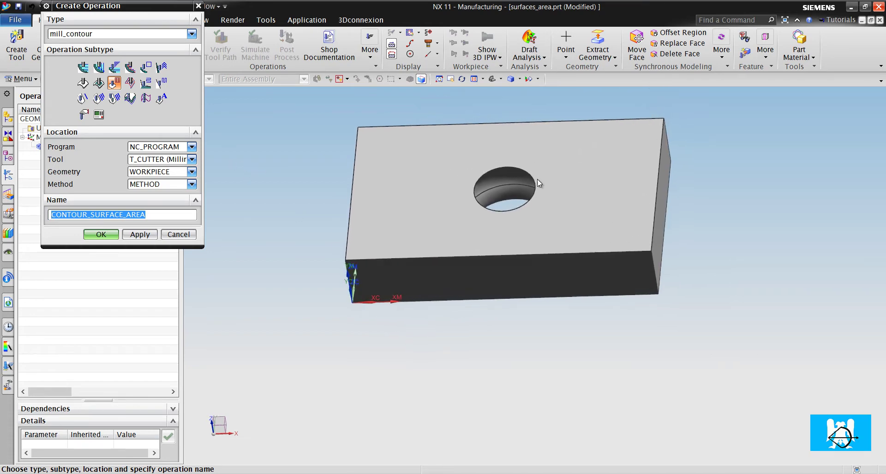
scroll(539, 182, "up", 4)
middle_click_drag(540, 190, 513, 184)
scroll(513, 185, "up", 1)
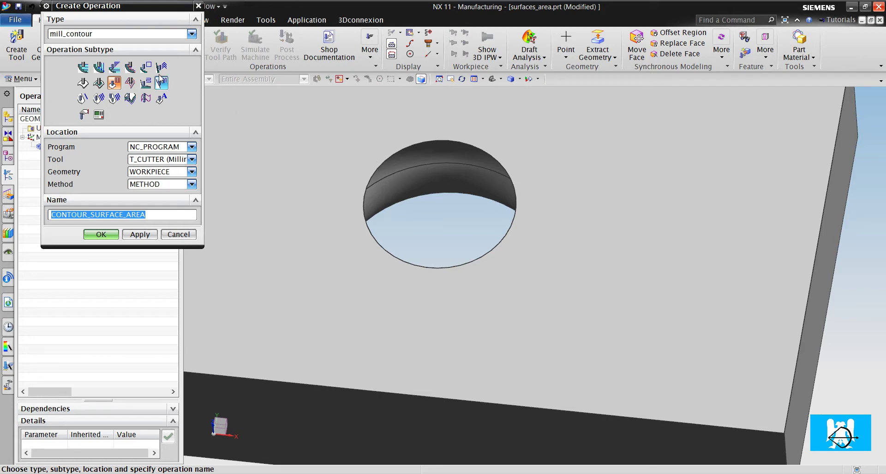
Create a CONTOUR_SURFACE_AREA operation with the T_CUTTER tool and WORKPIECE geometry, and open its Surface Area drive method settings
left_click(115, 87)
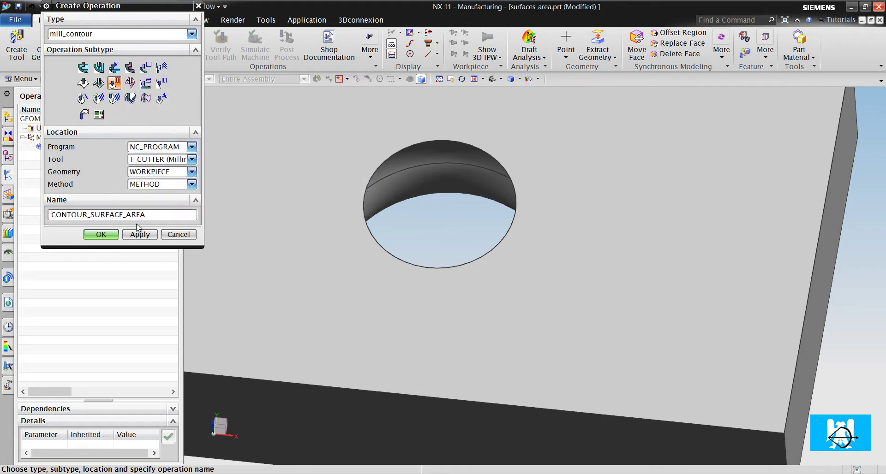
left_click(101, 235)
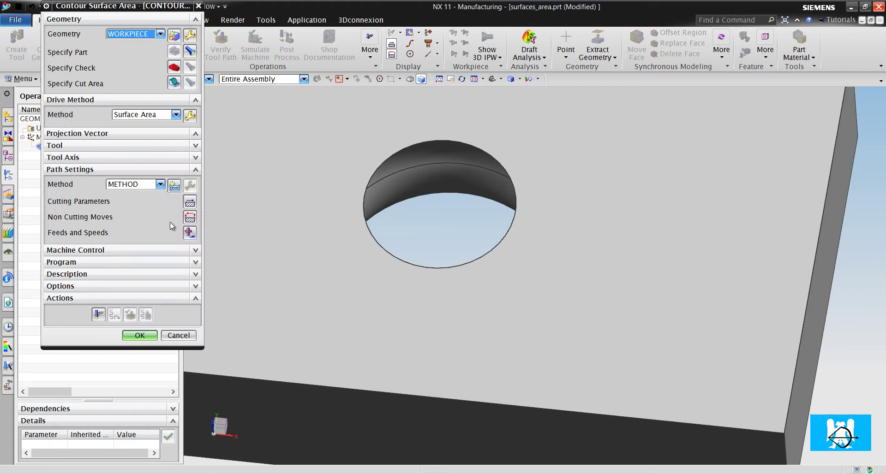
left_click(189, 116)
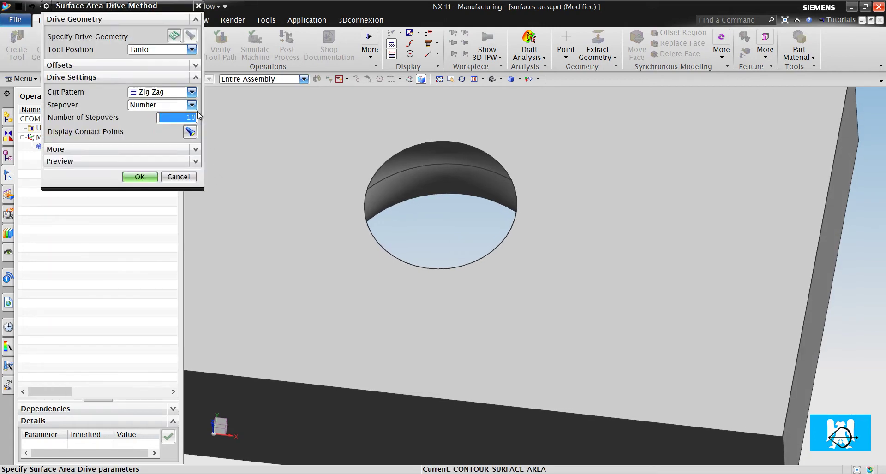
Try to specify the hole's conical wall and the adjoining rounded wall together as the drive geometry
left_click(174, 36)
middle_click_drag(285, 130, 409, 342)
scroll(409, 342, "down", 2)
scroll(413, 329, "up", 2)
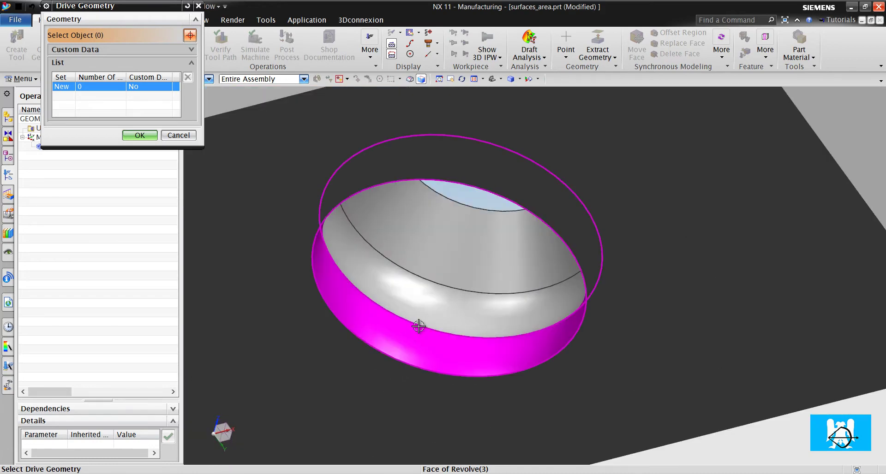
left_click(443, 266)
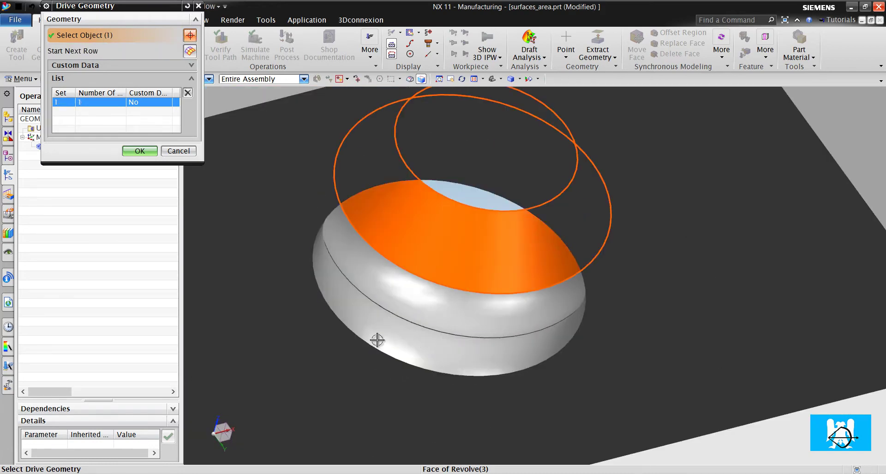
left_click(405, 300)
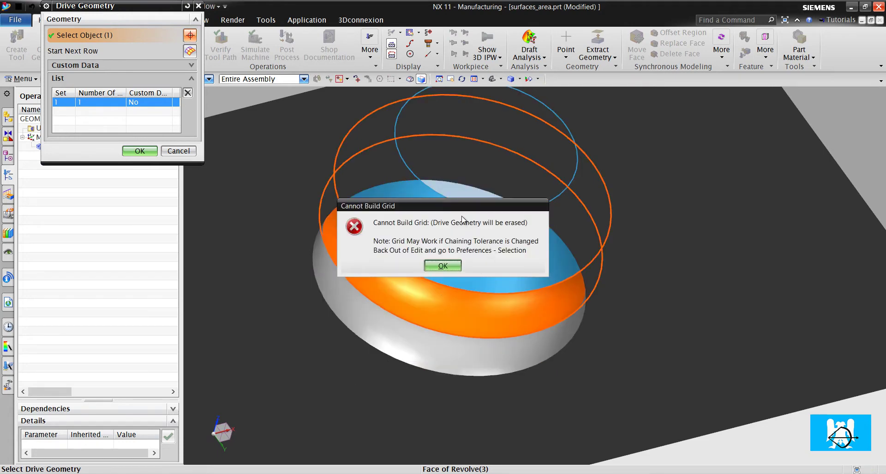
left_click(442, 266)
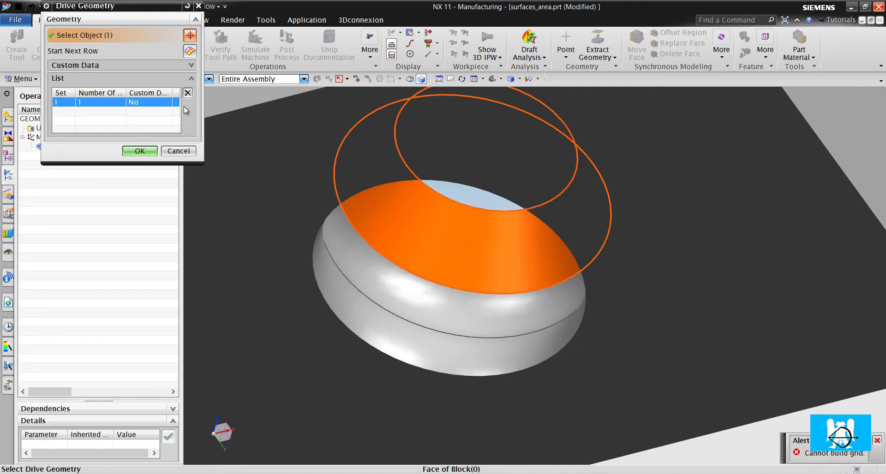
Remove the conical wall from the drive geometry list and cancel the drive geometry selection
left_click(188, 94)
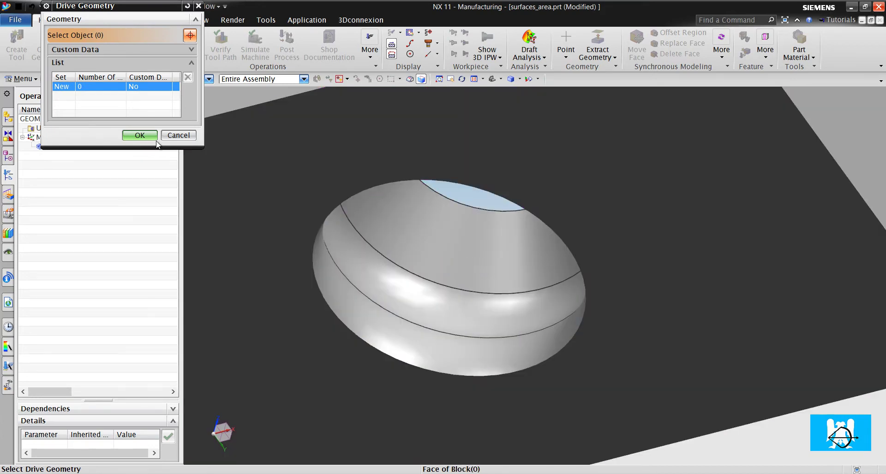
left_click(149, 139)
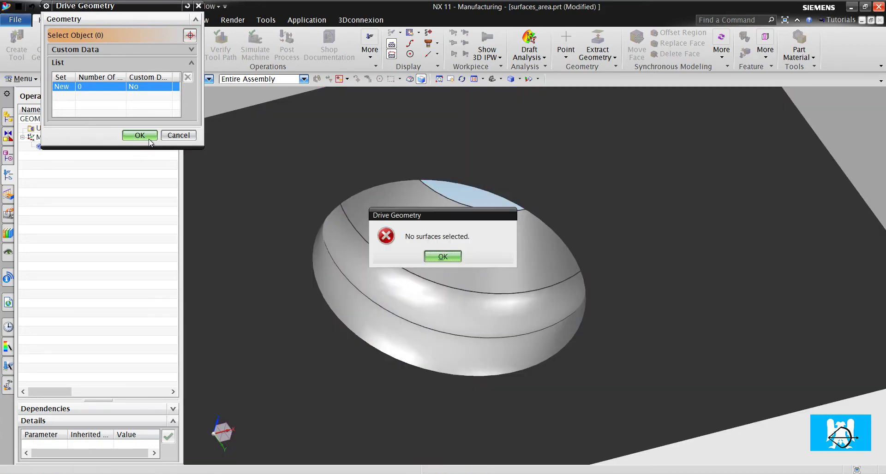
left_click(434, 258)
left_click(187, 136)
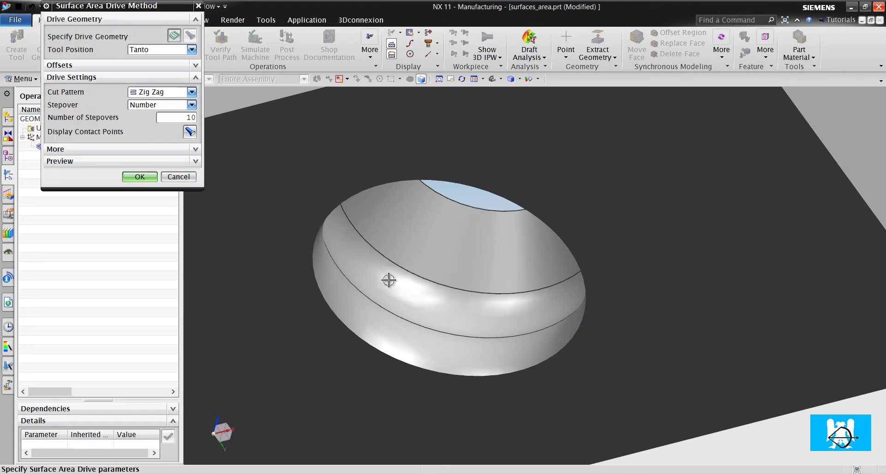
Inspect the hole's walls from both sides of the block, and accept the drive method settings and the operation
scroll(397, 260, "up", 4)
scroll(429, 291, "down", 2)
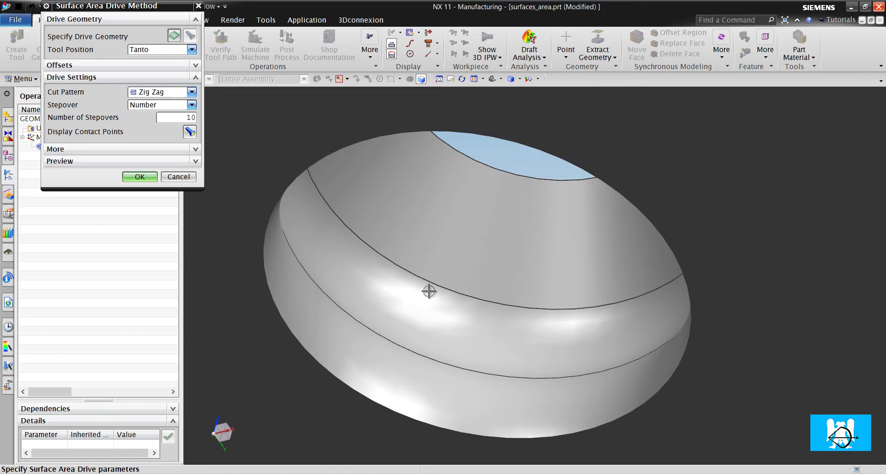
middle_click_drag(427, 288, 489, 190)
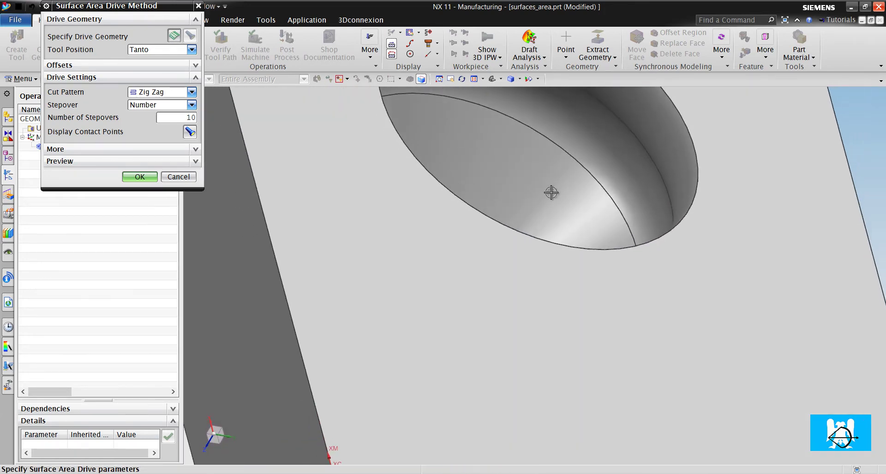
scroll(646, 188, "up", 3)
scroll(646, 187, "down", 2)
scroll(611, 205, "down", 4)
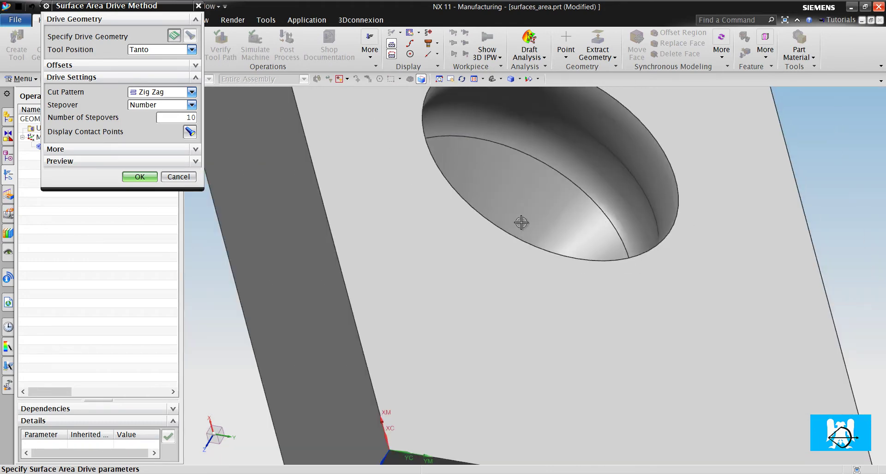
middle_click_drag(520, 222, 442, 289)
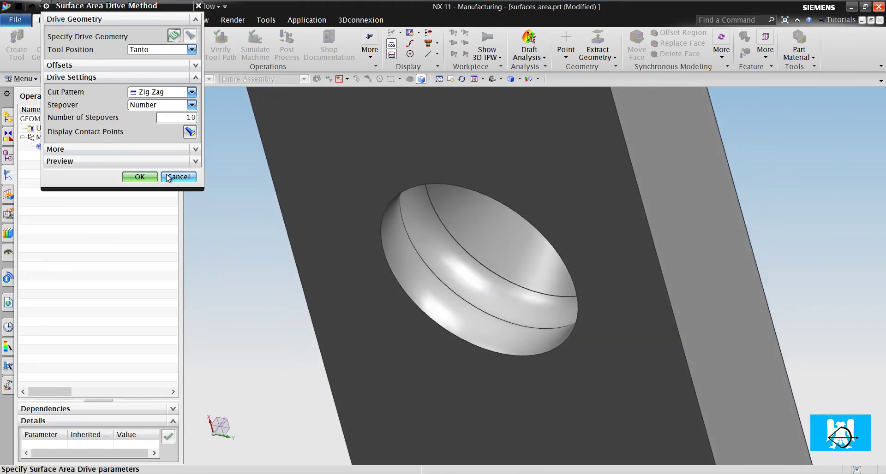
left_click(141, 177)
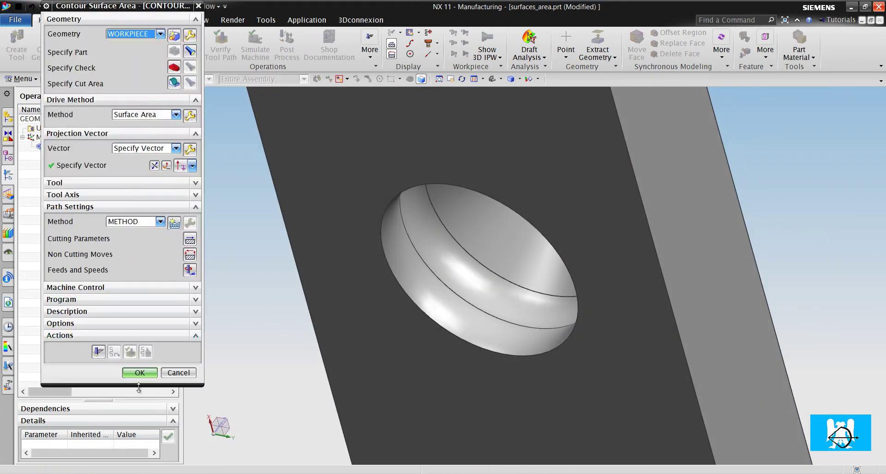
left_click(139, 372)
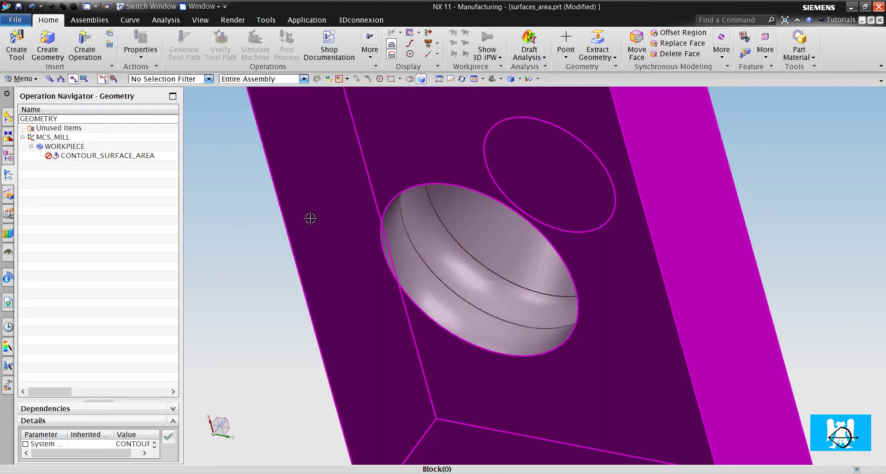
Restrict selection to solid bodies and check the block's U and V wireframe settings in Edit Object Display
left_click(308, 218)
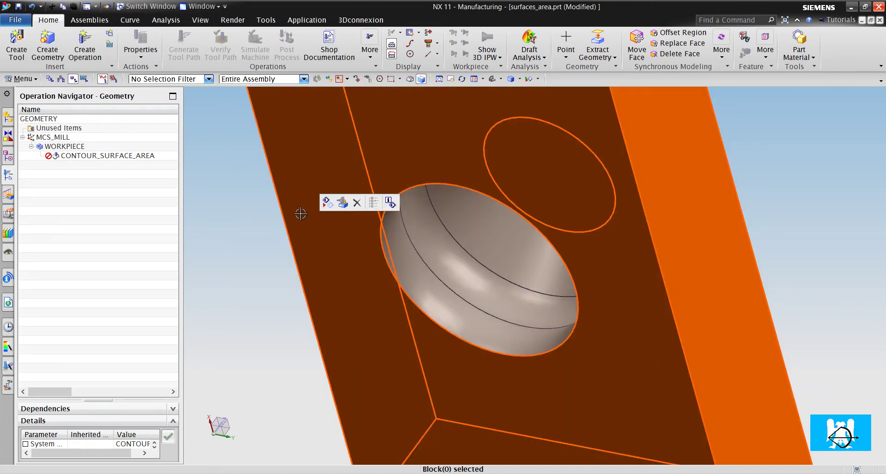
key("Escape")
left_click(169, 80)
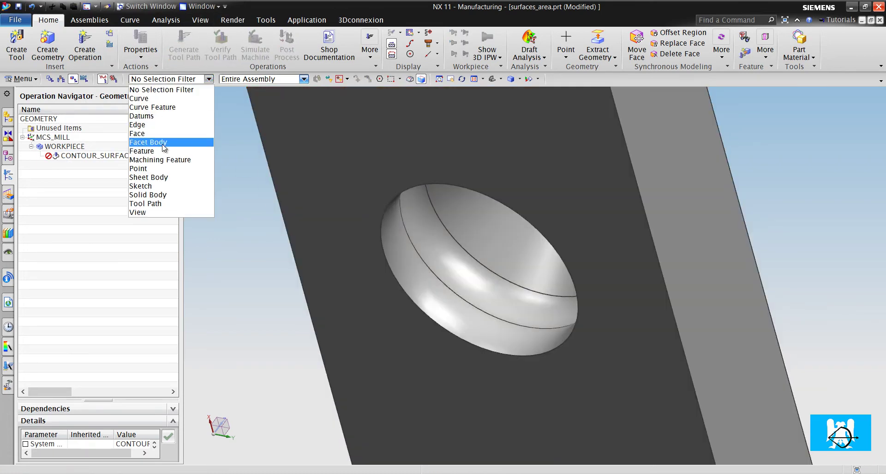
left_click(165, 192)
left_click(297, 191)
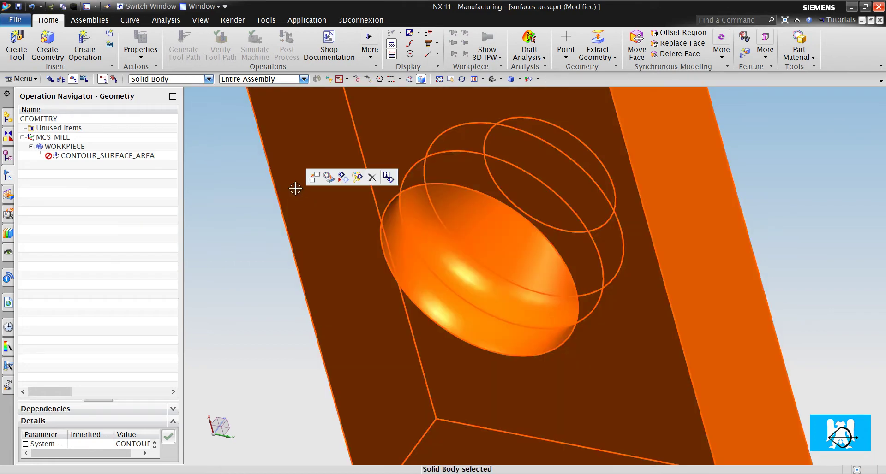
key("ctrl+j")
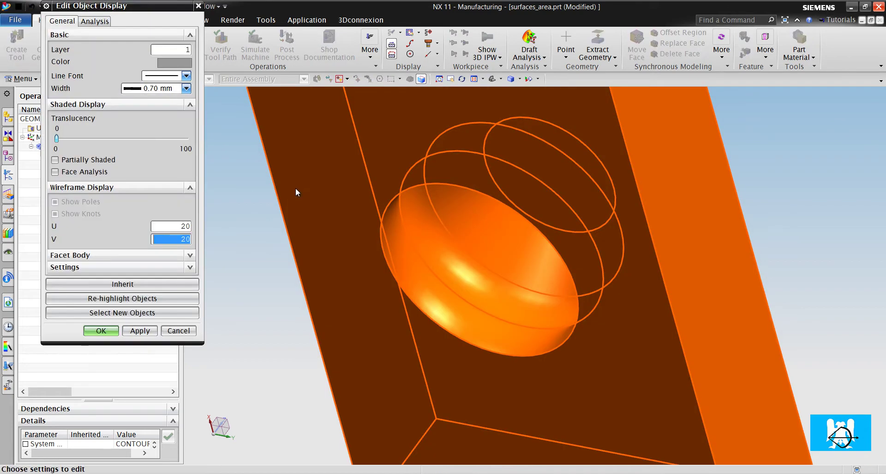
left_click(177, 331)
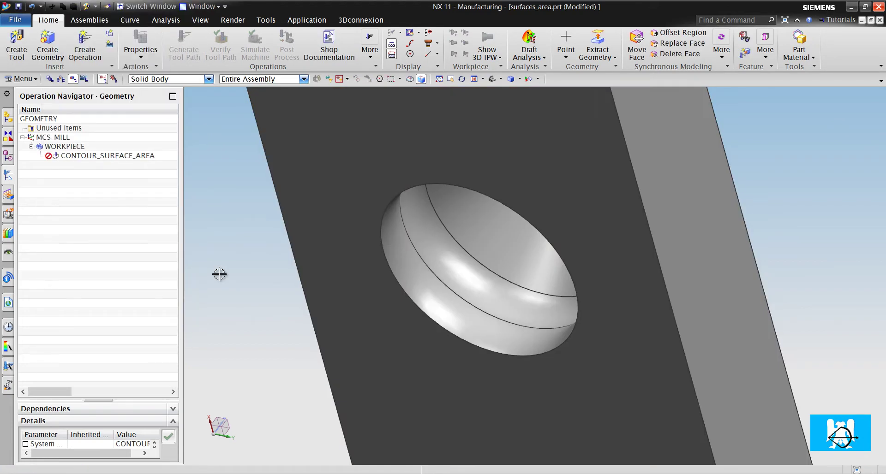
Display the block in wireframe style and view the grid lines on the hole's walls up close
left_click(200, 20)
left_click(506, 54)
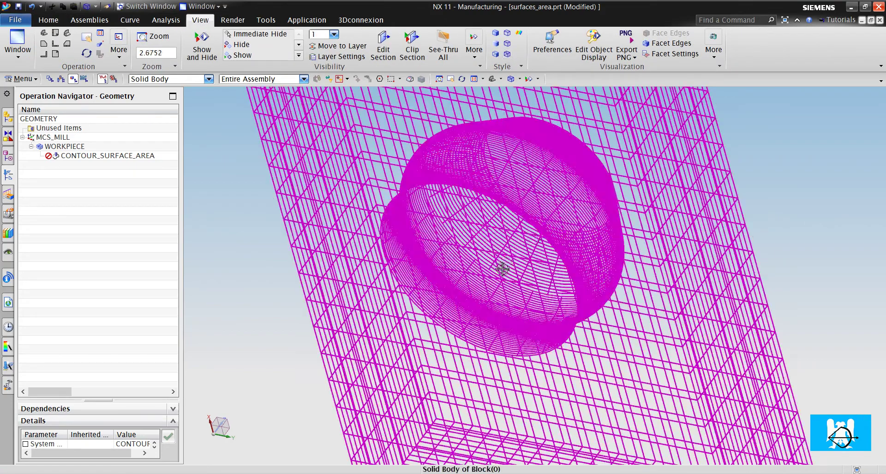
scroll(506, 272, "up", 2)
middle_click_drag(521, 266, 484, 299)
scroll(485, 299, "up", 1)
middle_click_drag(470, 356, 510, 292)
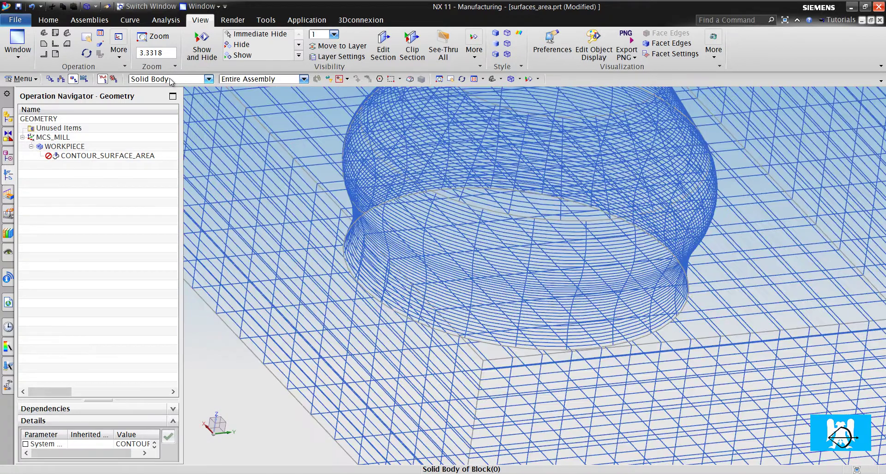
Restrict selection to faces and compare the direction of the grid lines on the hole's individual wall faces
left_click(173, 79)
left_click(138, 133)
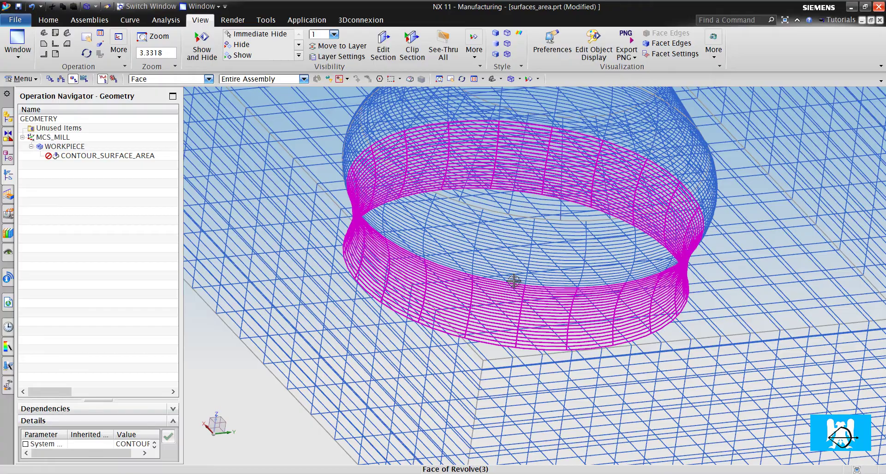
middle_click_drag(518, 277, 539, 268)
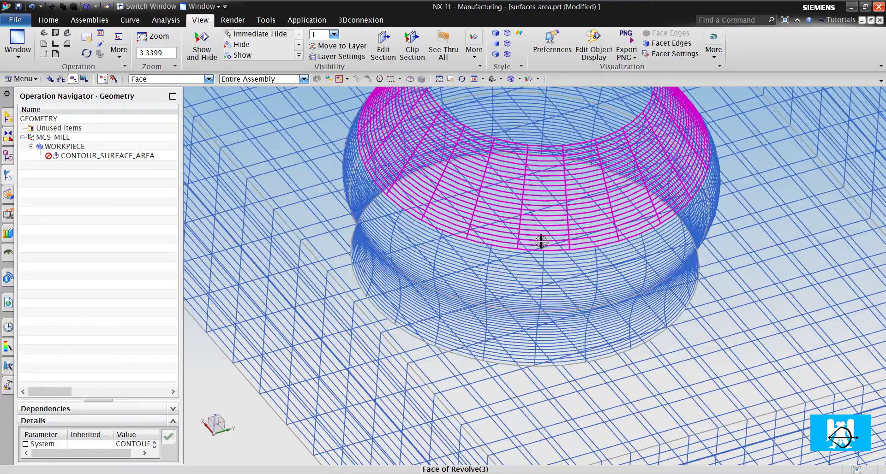
scroll(550, 240, "down", 2)
middle_click_drag(550, 240, 591, 232)
scroll(593, 226, "up", 2)
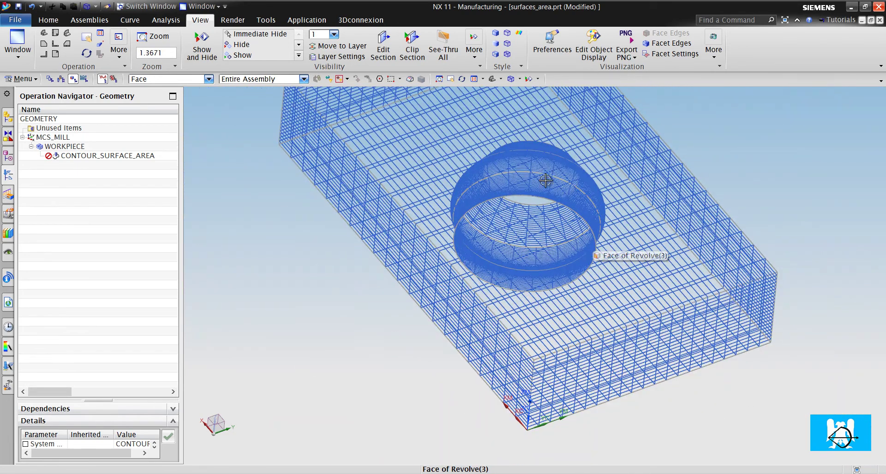
scroll(545, 181, "up", 2)
scroll(532, 225, "up", 2)
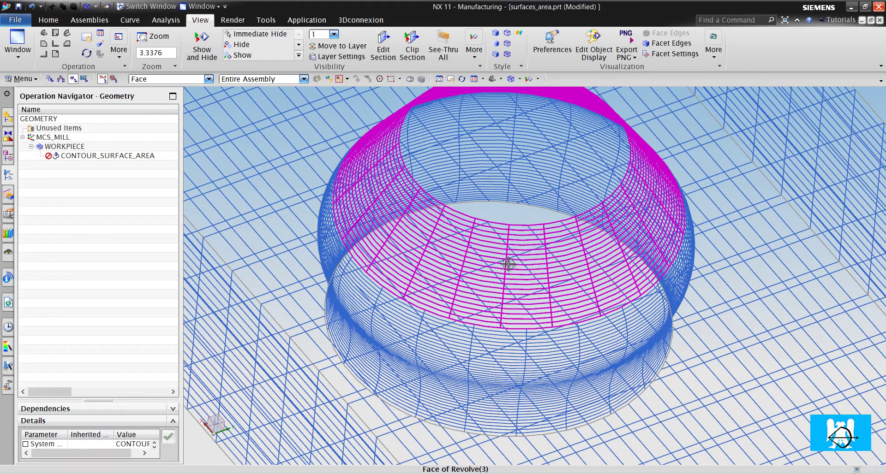
Examine the direction and spacing of the grid lines on the hole's revolved wall faces up close and from several angles
scroll(535, 253, "up", 1)
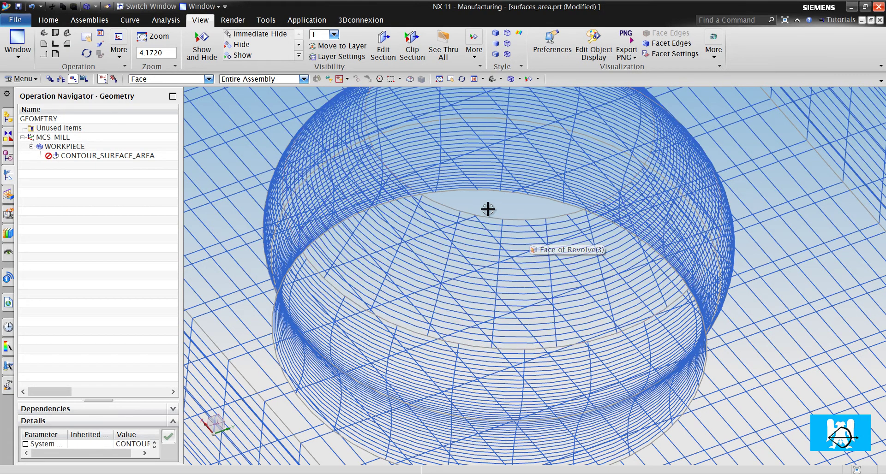
scroll(484, 152, "down", 4)
scroll(480, 237, "up", 6)
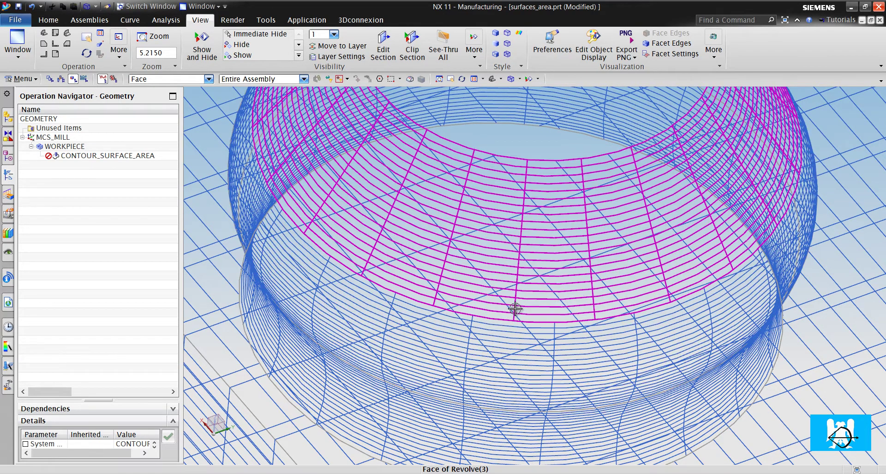
scroll(563, 271, "down", 4)
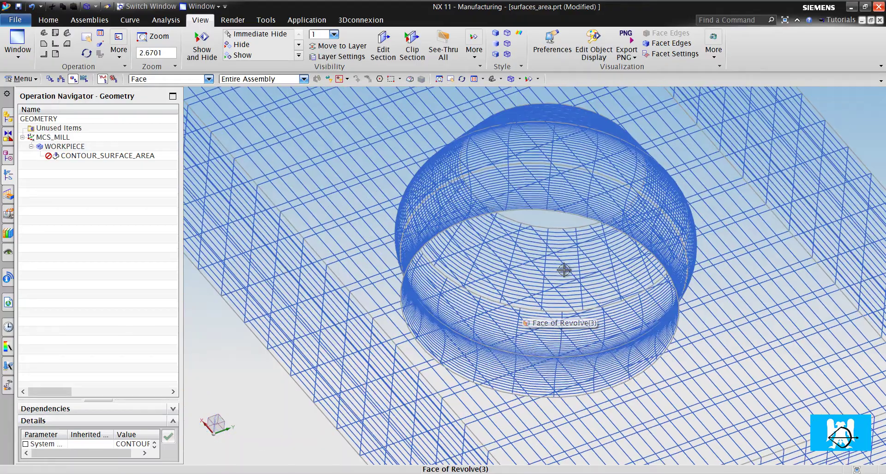
middle_click_drag(563, 271, 542, 290)
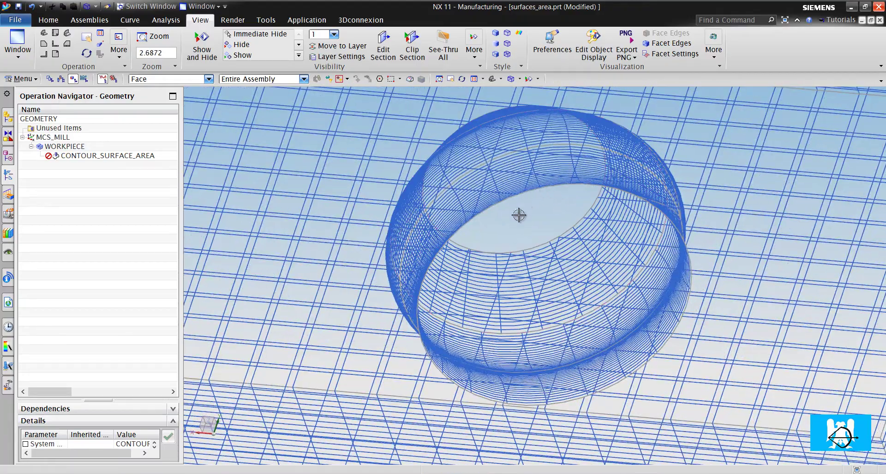
middle_click_drag(560, 279, 643, 229)
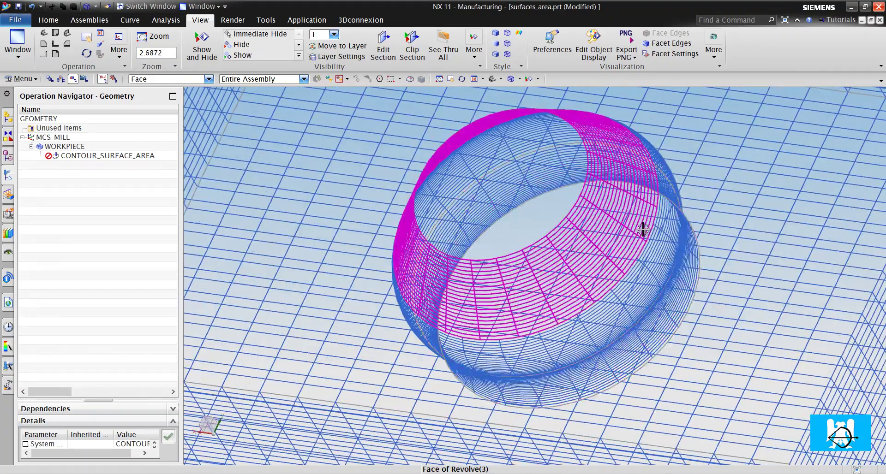
scroll(642, 229, "up", 8)
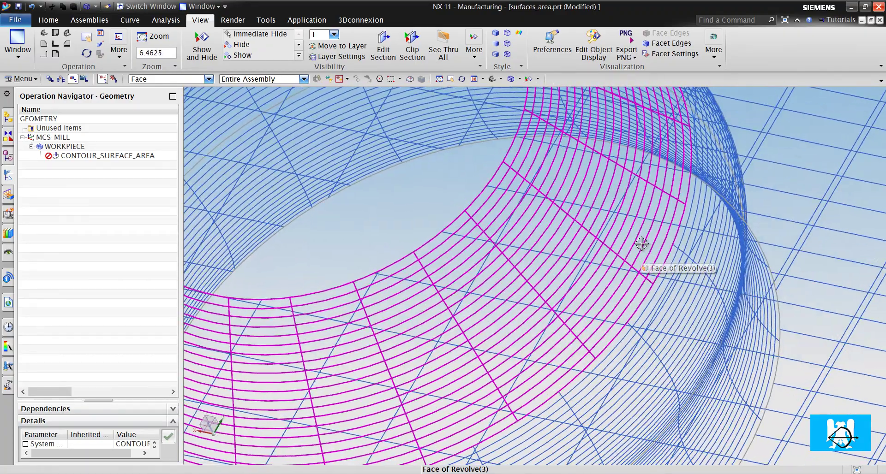
scroll(642, 244, "down", 6)
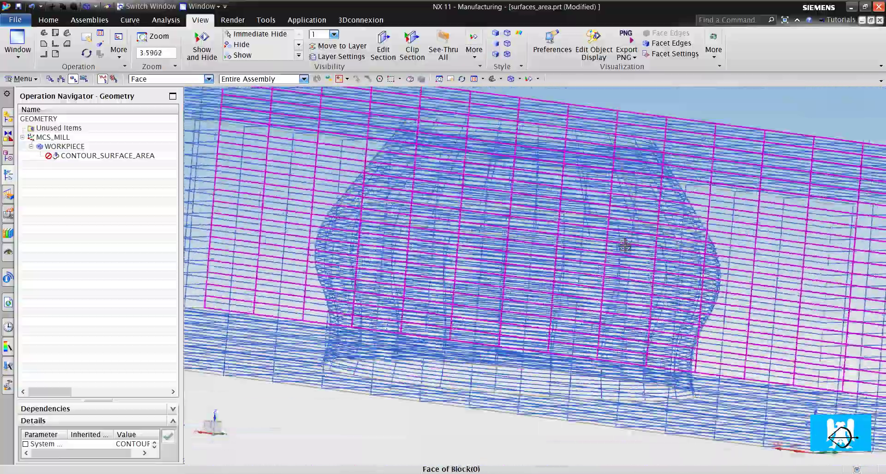
scroll(548, 271, "down", 3)
scroll(544, 275, "up", 2)
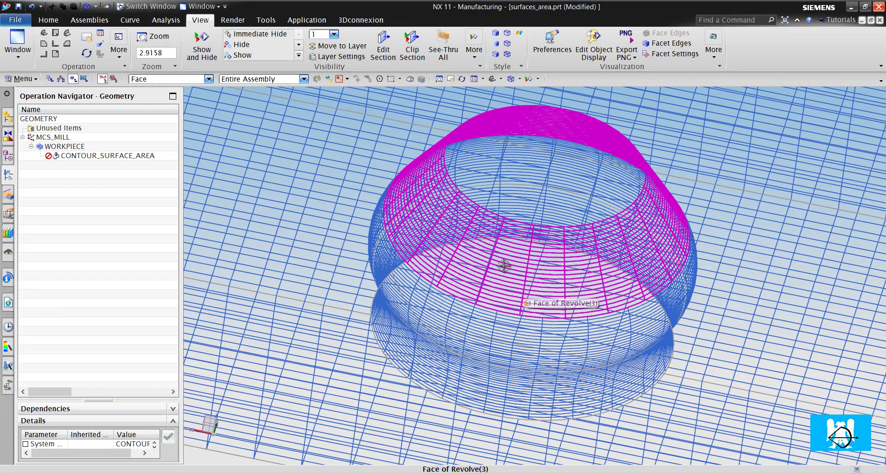
Return the block to shaded display with edges and switch to the Modeling application
left_click(123, 202)
scroll(596, 277, "down", 5)
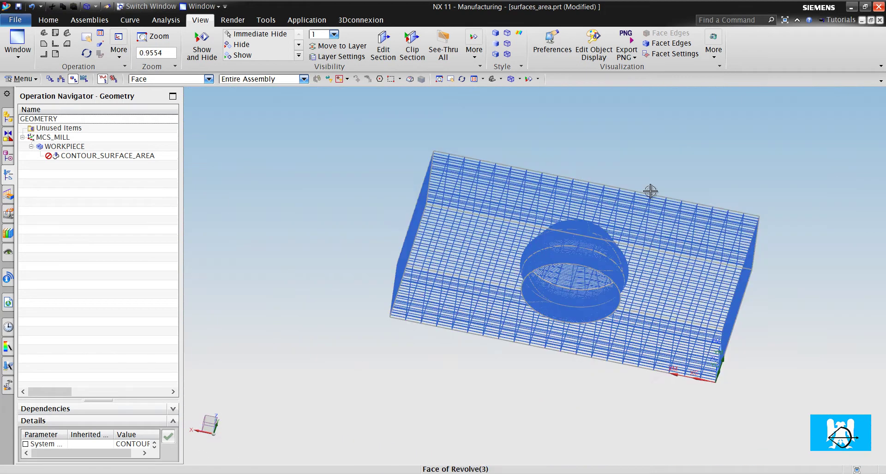
middle_click_drag(549, 244, 530, 311)
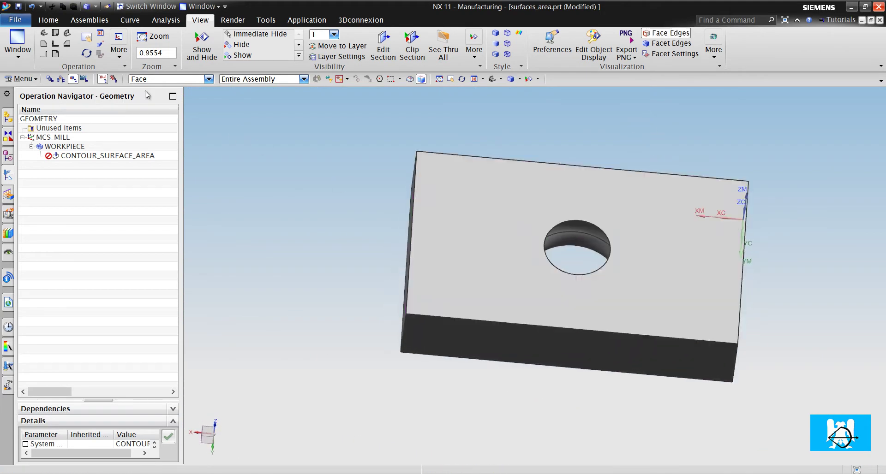
left_click(47, 20)
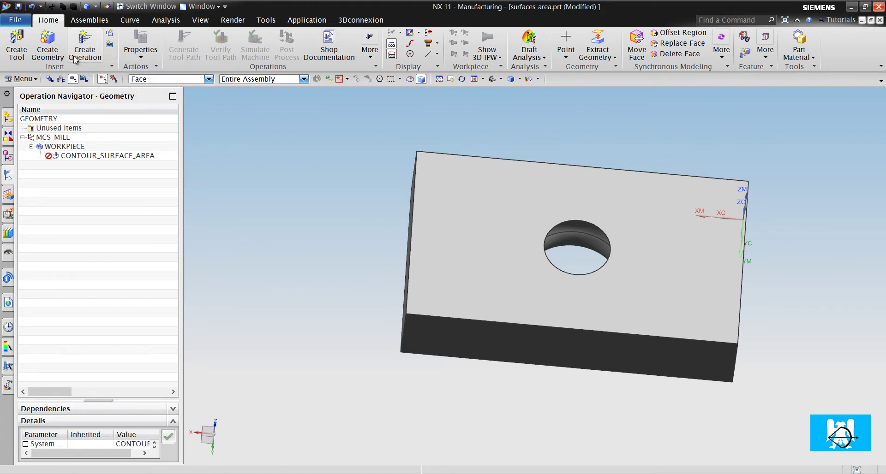
left_click(306, 20)
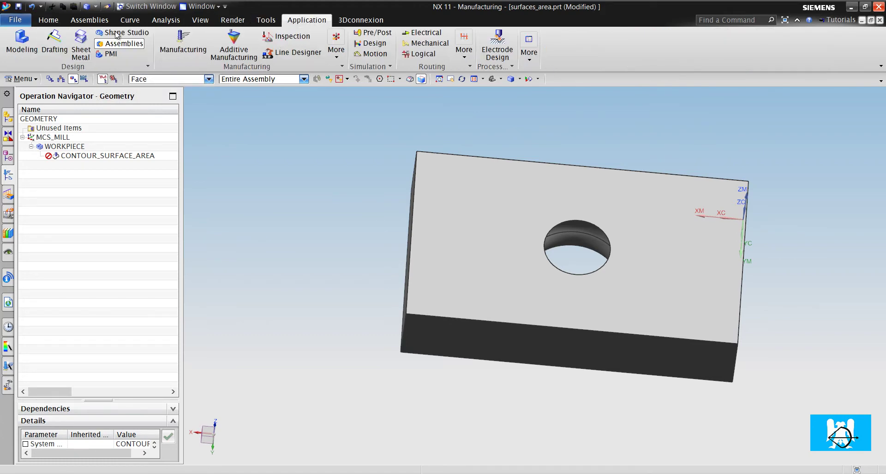
left_click(22, 43)
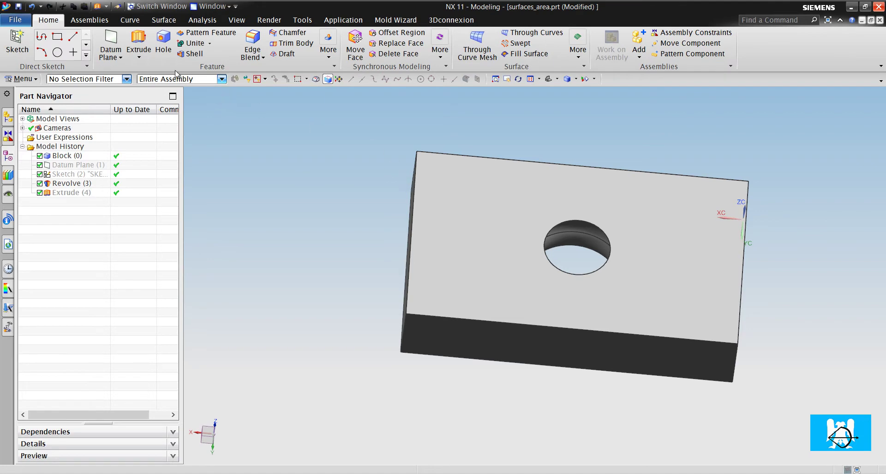
Extrude the hole's circular edge on the block's top face 40 mm down through the hole as a sheet body
left_click(138, 44)
scroll(657, 215, "up", 2)
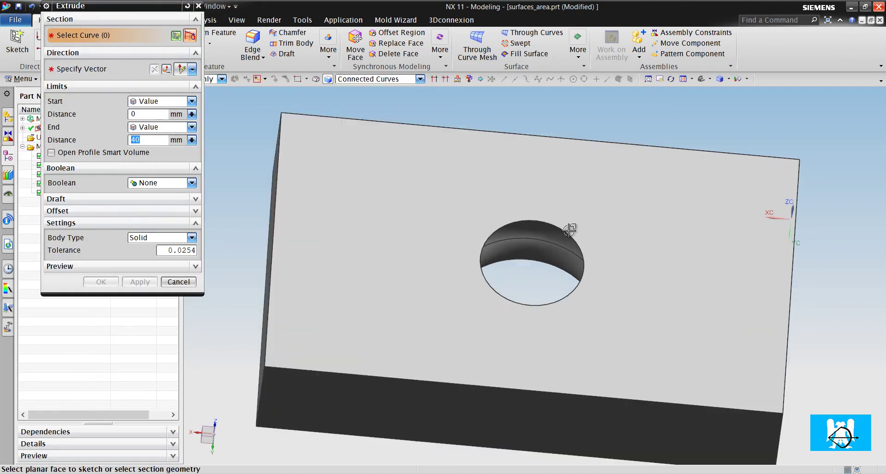
scroll(570, 230, "up", 2)
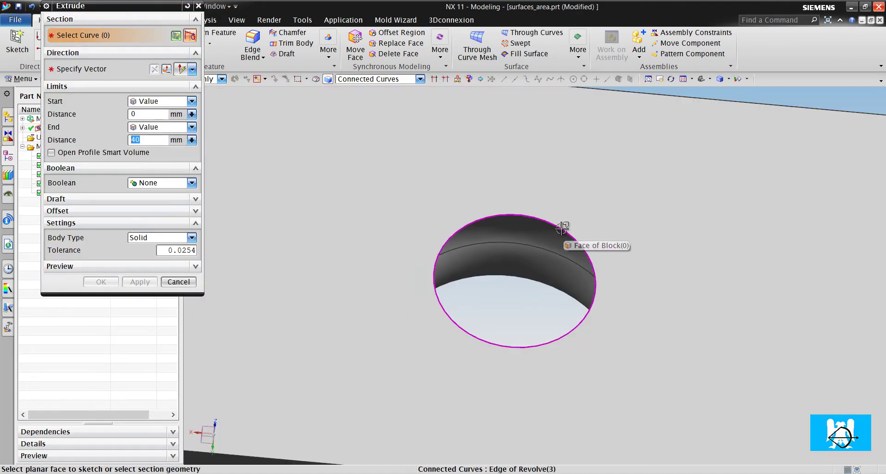
left_click(561, 235)
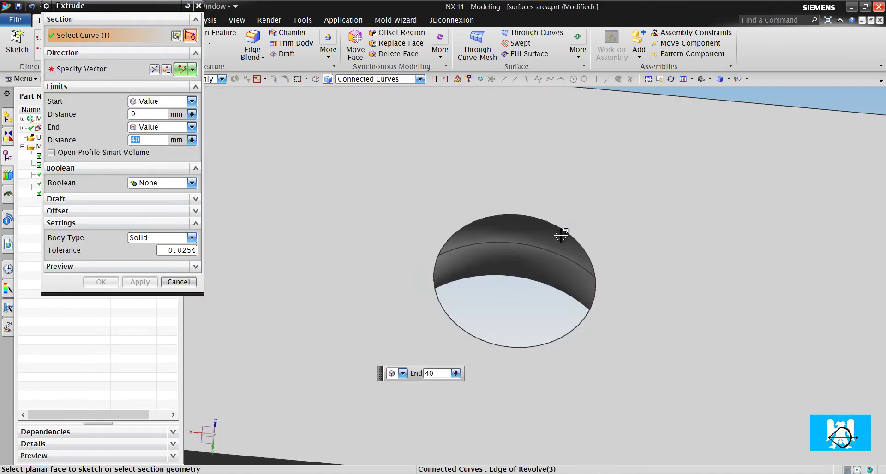
middle_click_drag(519, 263, 518, 192)
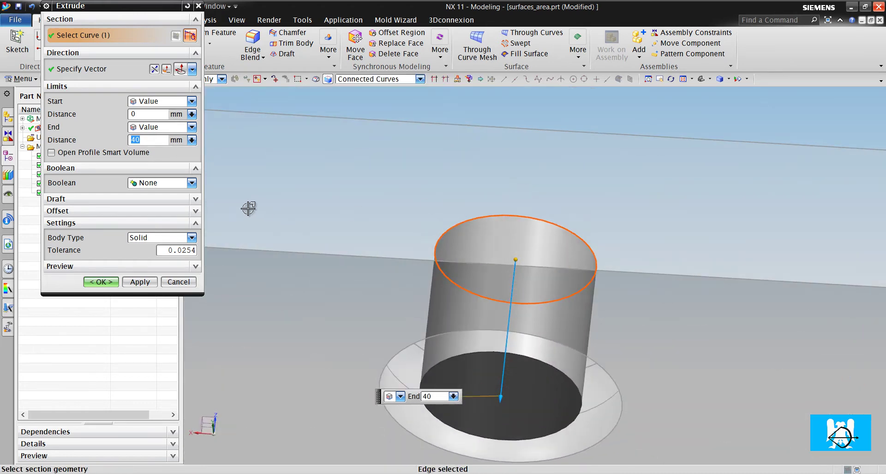
left_click(132, 240)
left_click(149, 260)
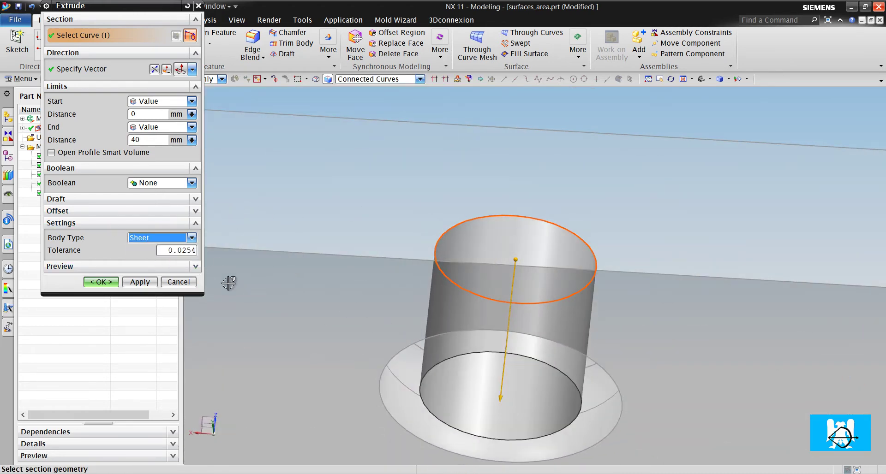
left_click(101, 282)
scroll(542, 263, "down", 3)
scroll(548, 317, "up", 4)
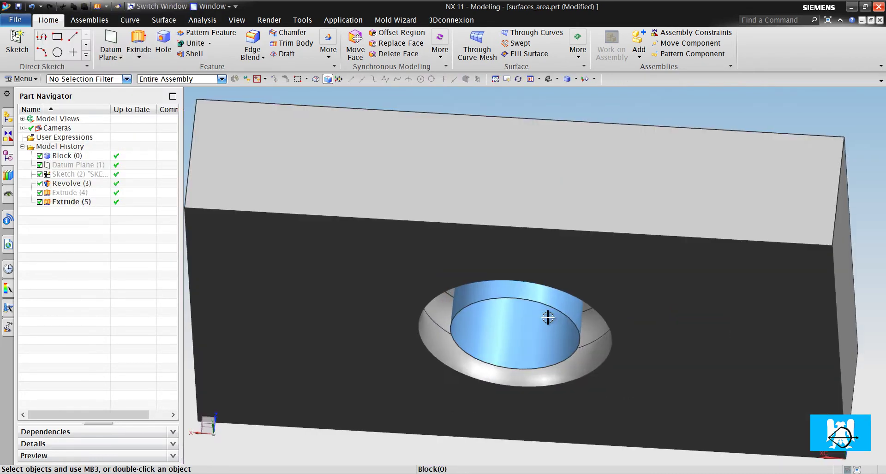
middle_click_drag(547, 318, 472, 239)
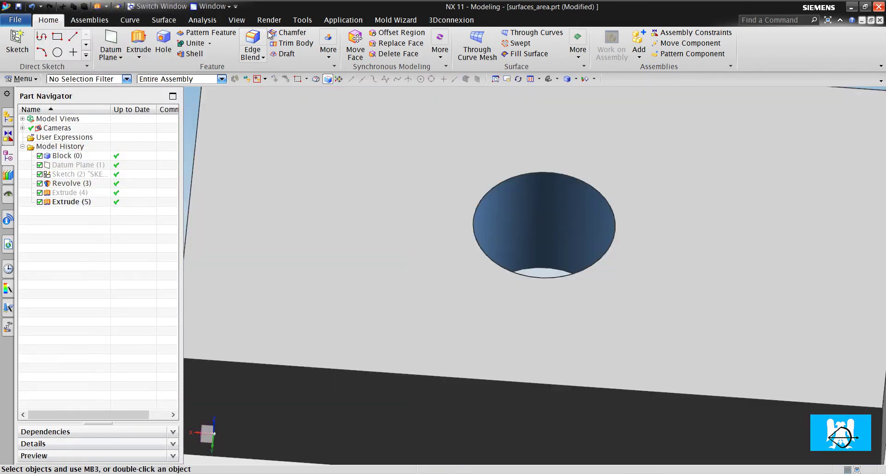
Switch back to the Manufacturing application and open the drive method settings of the CONTOUR_SURFACE_AREA operation
left_click(343, 19)
left_click(177, 43)
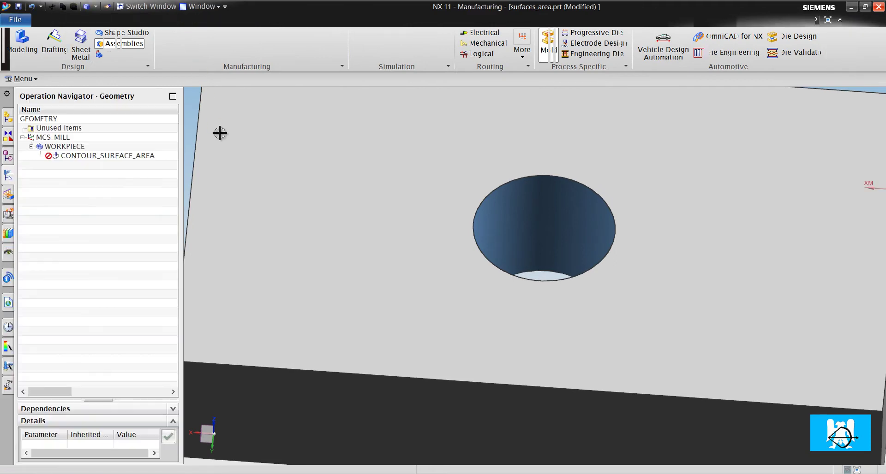
double_click(115, 155)
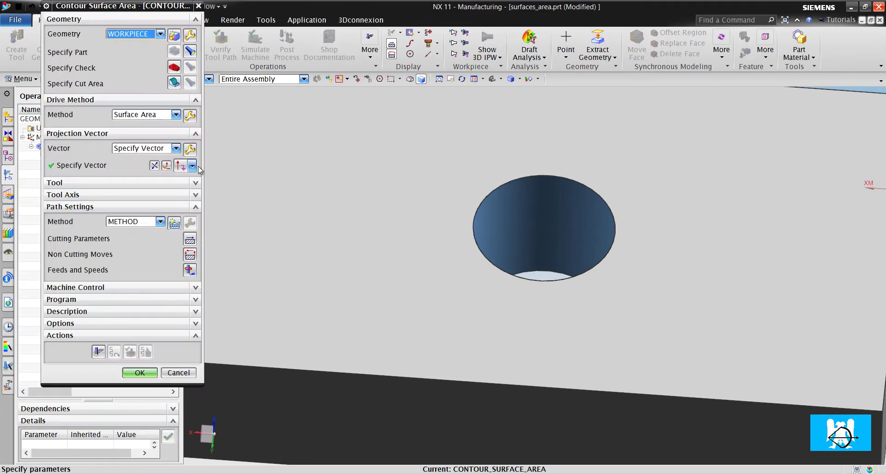
left_click(191, 117)
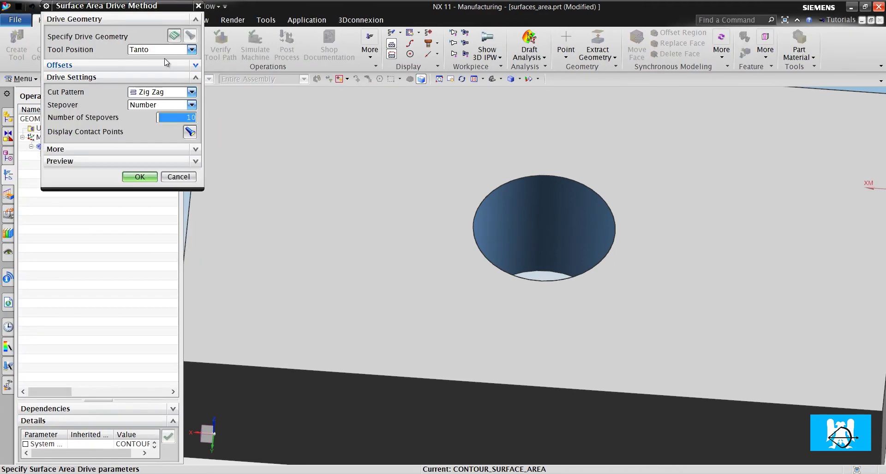
Specify the extruded cylindrical sheet inside the hole as the drive geometry
left_click(174, 36)
left_click(516, 222)
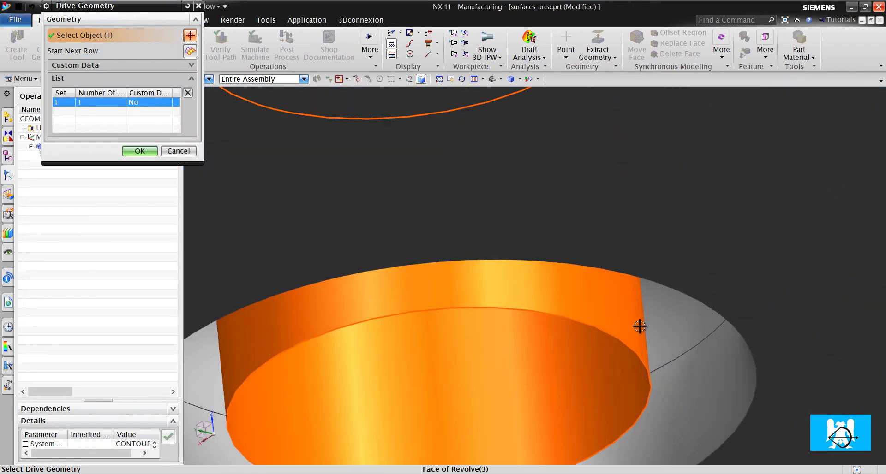
middle_click_drag(640, 327, 559, 305)
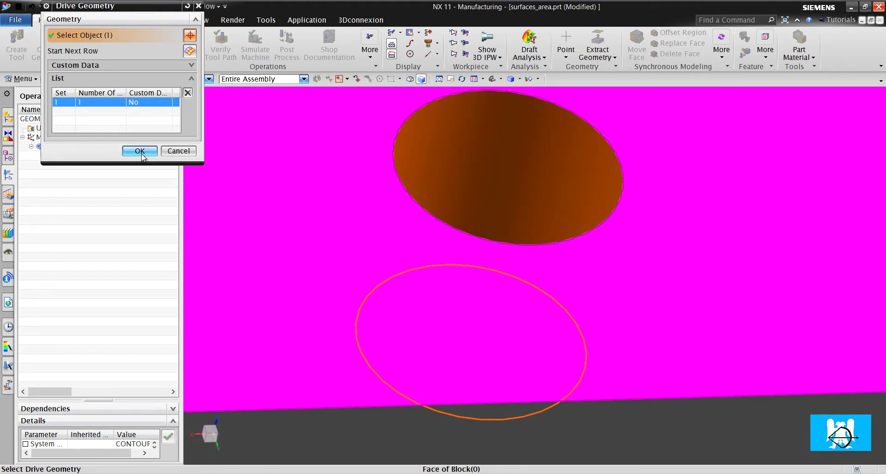
left_click(140, 151)
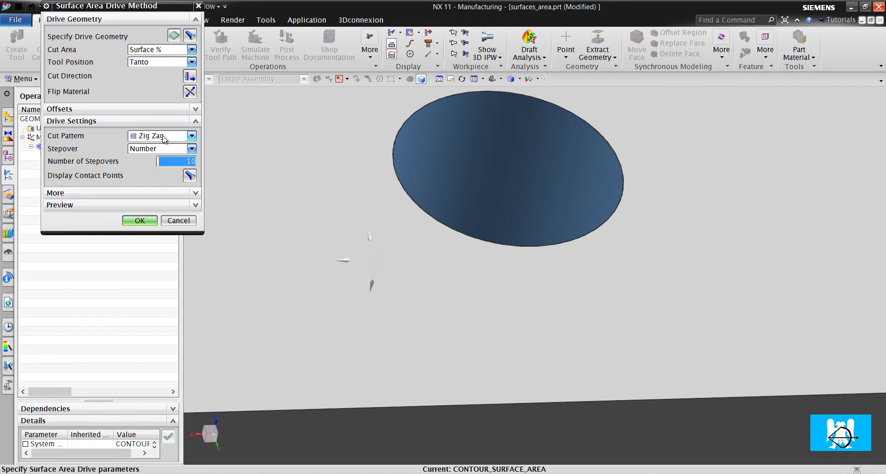
Flip the drive surface's material side toward the inside of the hole and set the cut pattern to Helical
middle_click_drag(353, 220, 366, 249)
left_click(189, 94)
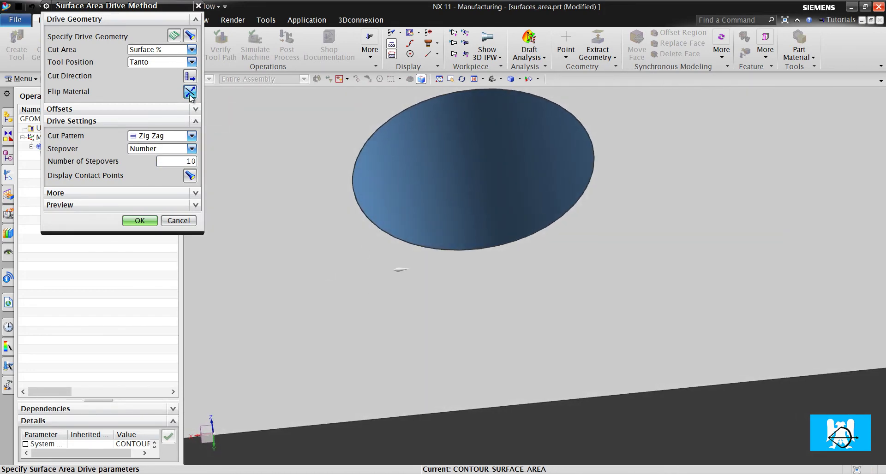
middle_click_drag(409, 225, 434, 251)
left_click(191, 136)
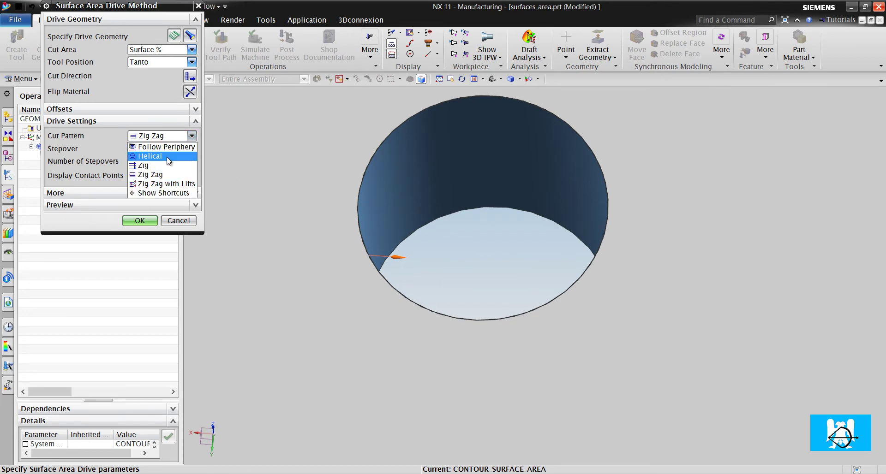
left_click(167, 157)
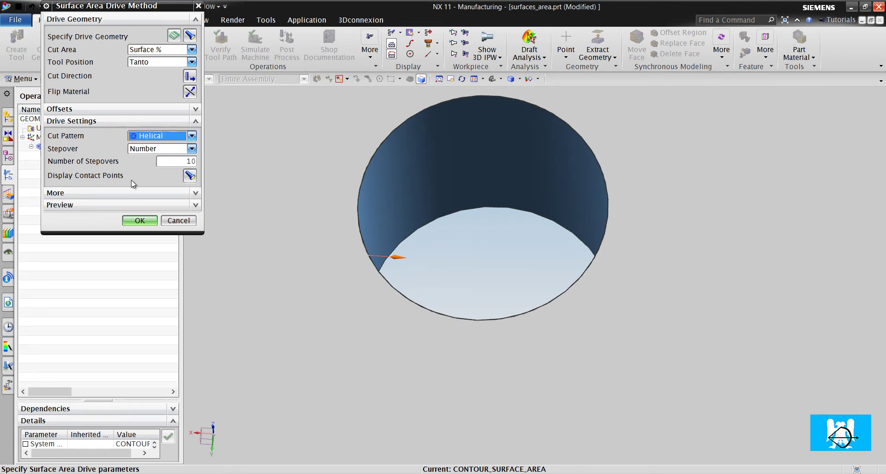
Set the cut step to Tolerances, then preview the drive path and accept the drive method settings
left_click(131, 198)
left_click(149, 208)
left_click(152, 226)
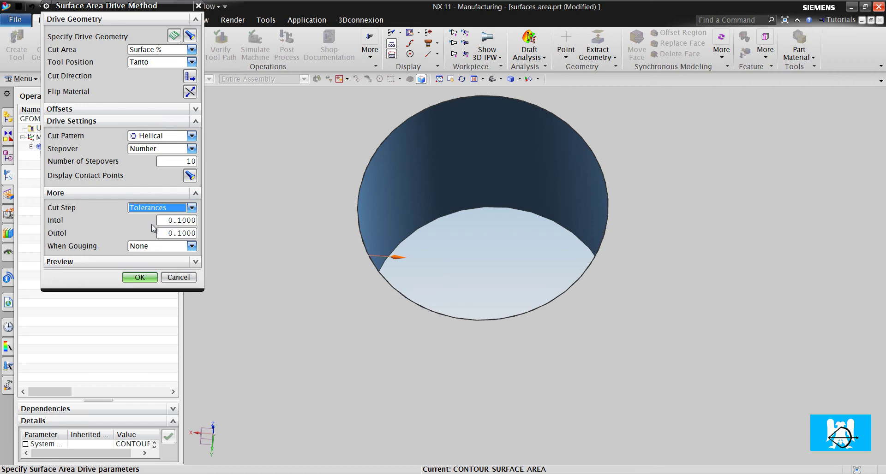
left_click(155, 266)
left_click(190, 278)
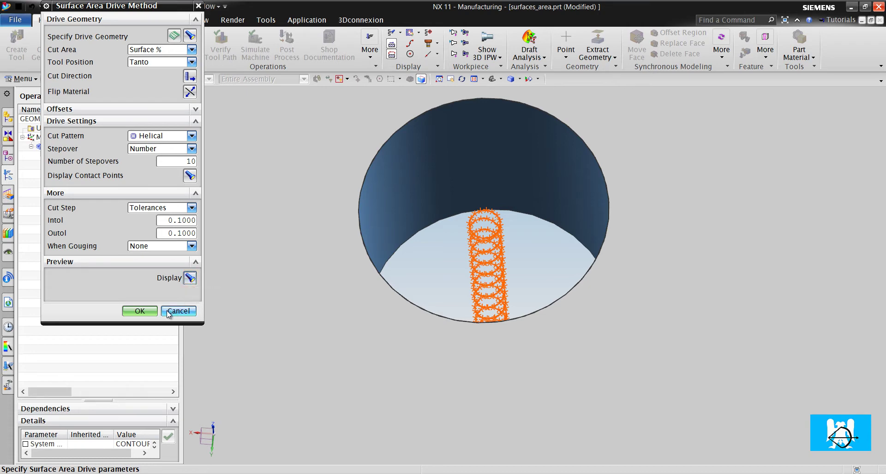
left_click(148, 311)
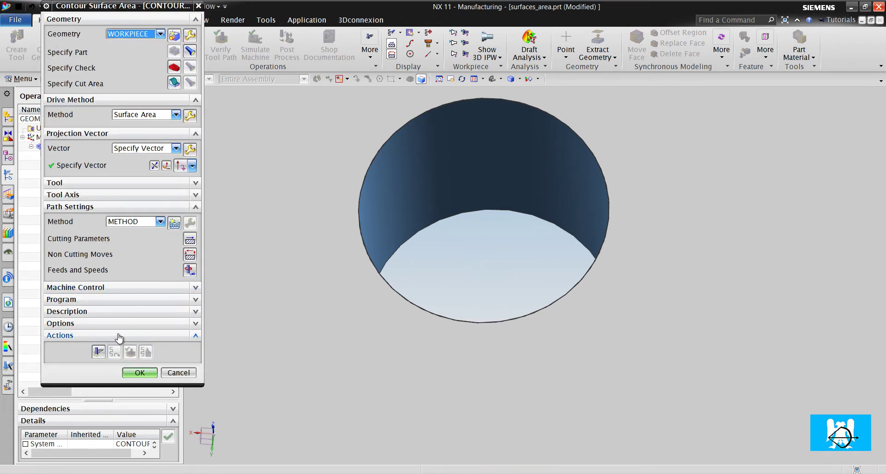
Generate the operation's tool path and replay the T-cutter's motion in Tool Path Visualization
left_click(98, 352)
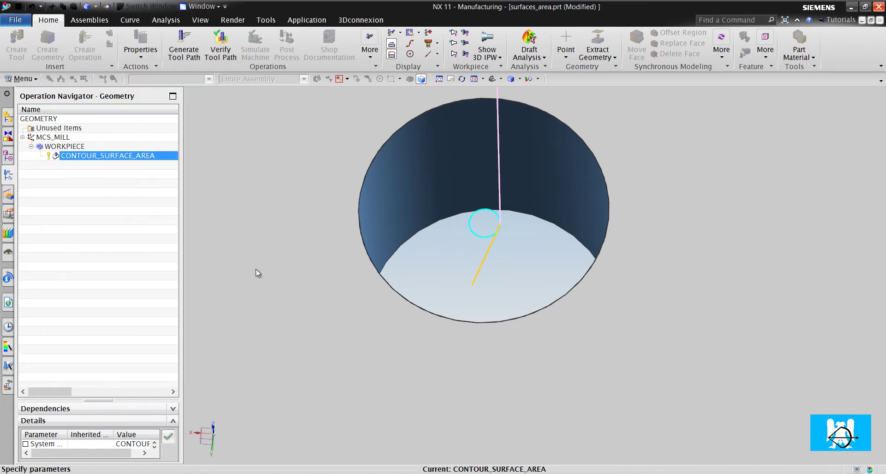
left_click(131, 352)
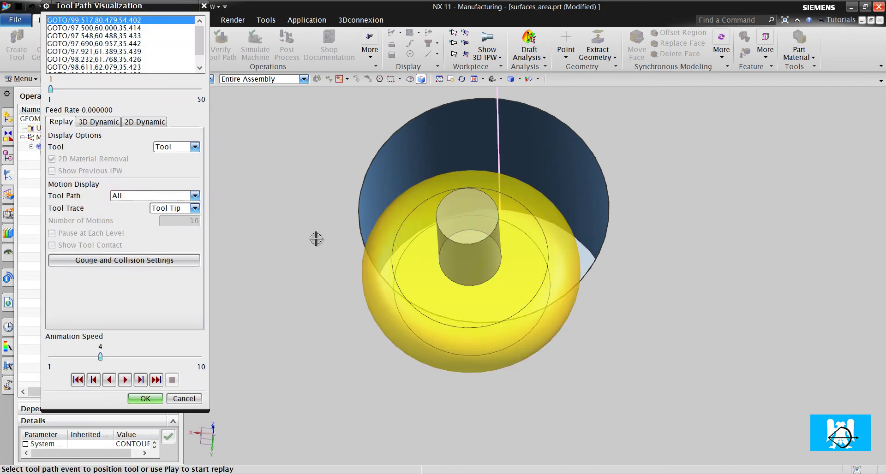
left_click(125, 379)
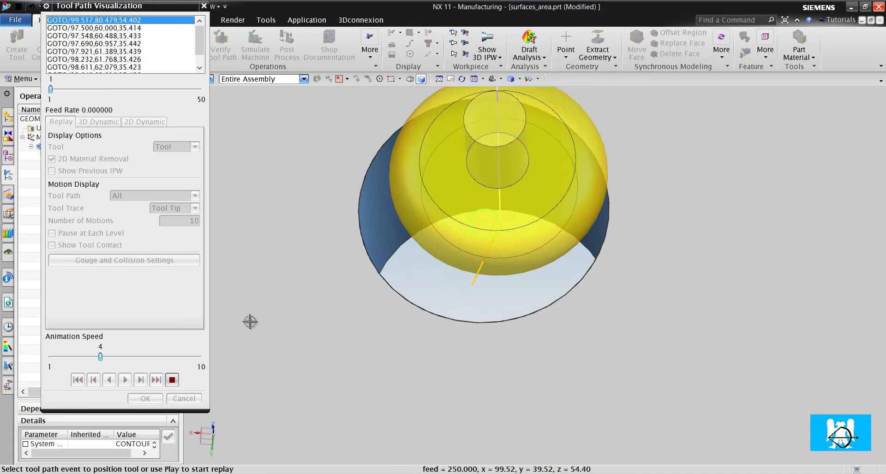
Inspect the replayed tool motion inside the hole, then close Tool Path Visualization and accept the Contour Surface Area operation
middle_click_drag(538, 268, 591, 339)
scroll(566, 297, "up", 5)
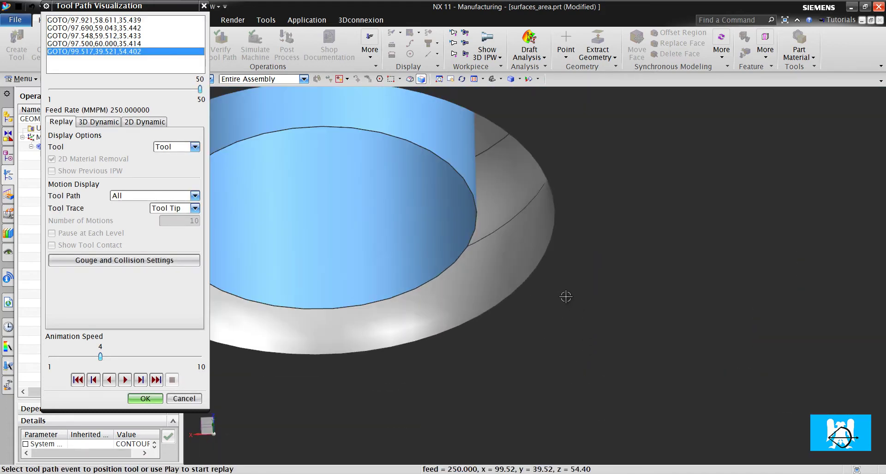
left_click(144, 399)
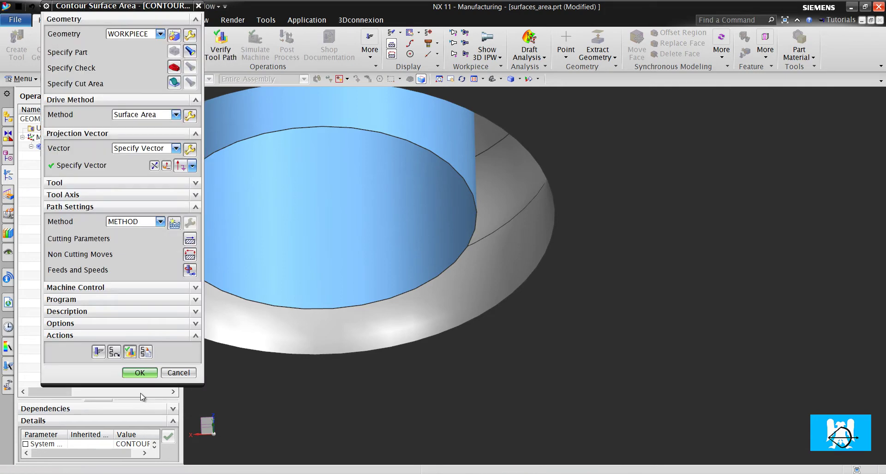
left_click(128, 375)
scroll(358, 298, "down", 5)
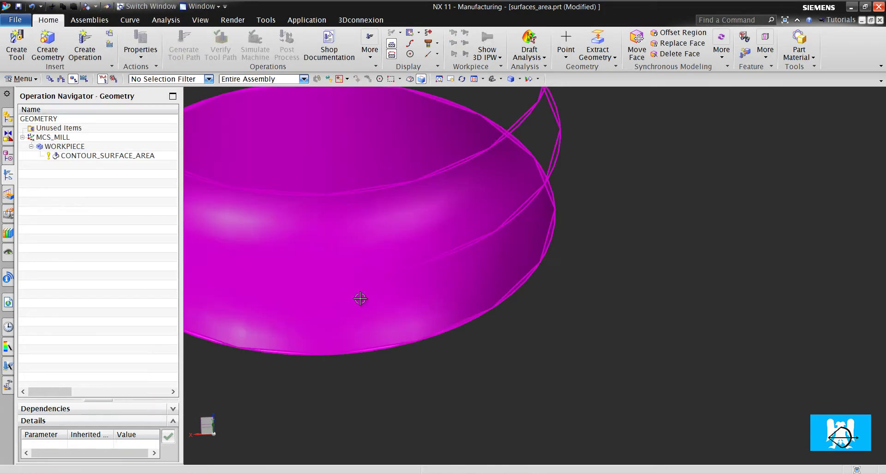
Reopen the CONTOUR_SURFACE_AREA operation and examine the direction of its specified projection vector relative to the hole
double_click(104, 159)
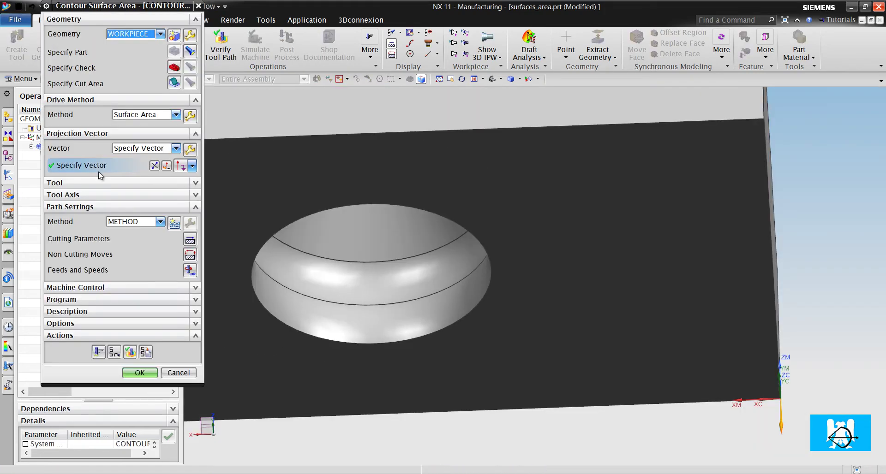
left_click(95, 166)
scroll(559, 306, "down", 5)
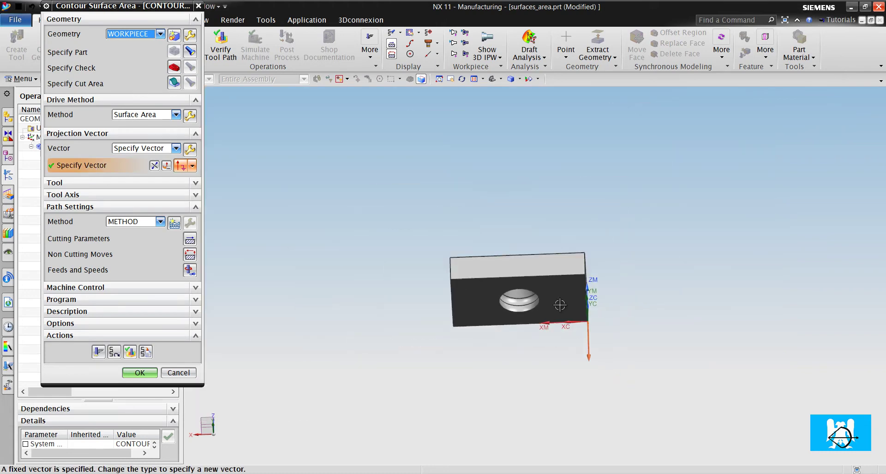
middle_click_drag(559, 306, 549, 387)
scroll(533, 278, "up", 5)
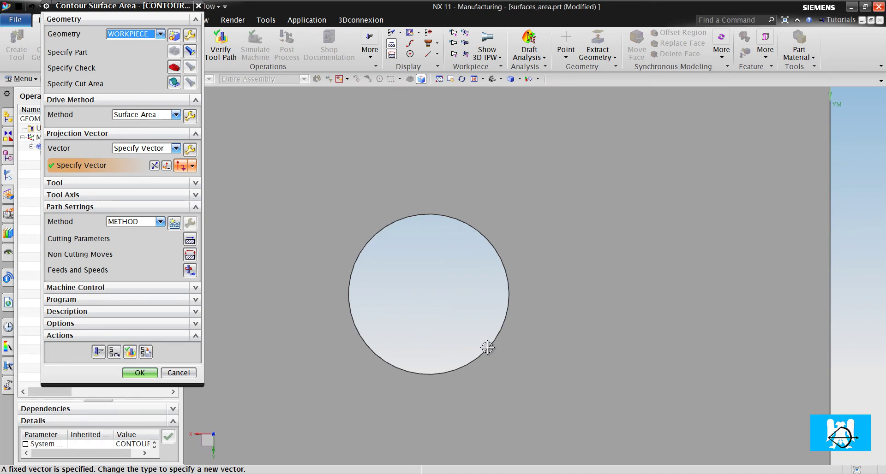
middle_click_drag(449, 284, 443, 243)
Change the projection vector to Away from Line, defining the line from the hole's upper circular edge
left_click(152, 148)
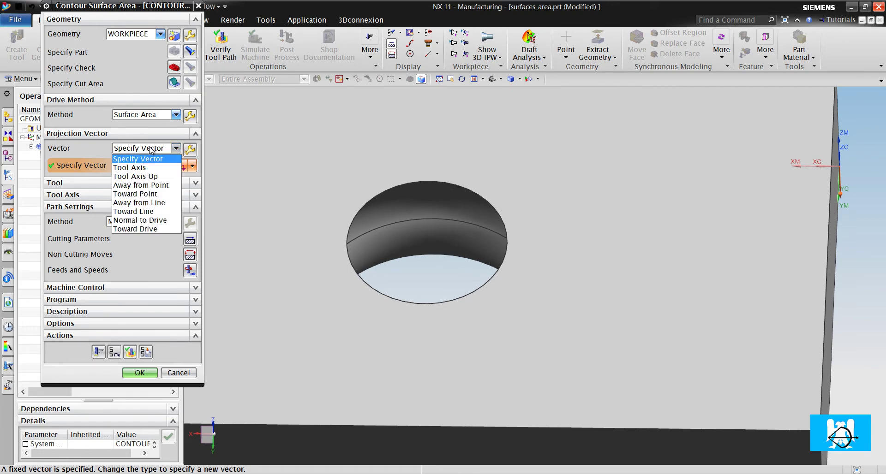
left_click(157, 202)
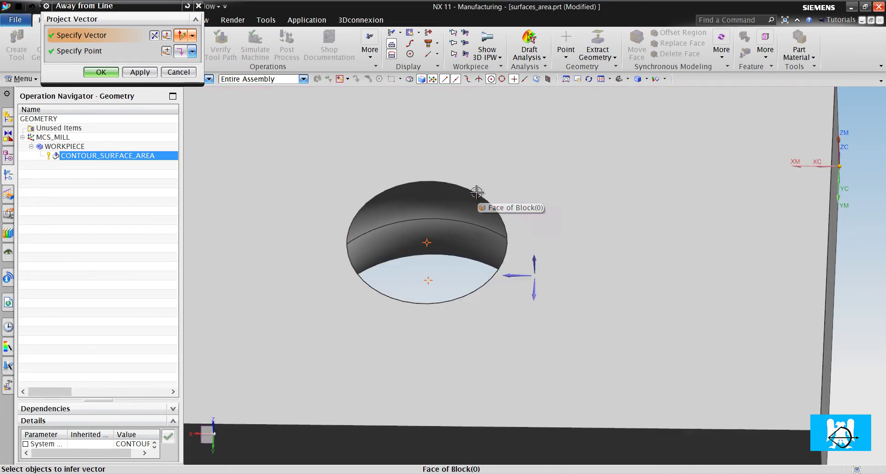
left_click(475, 192)
left_click(475, 192)
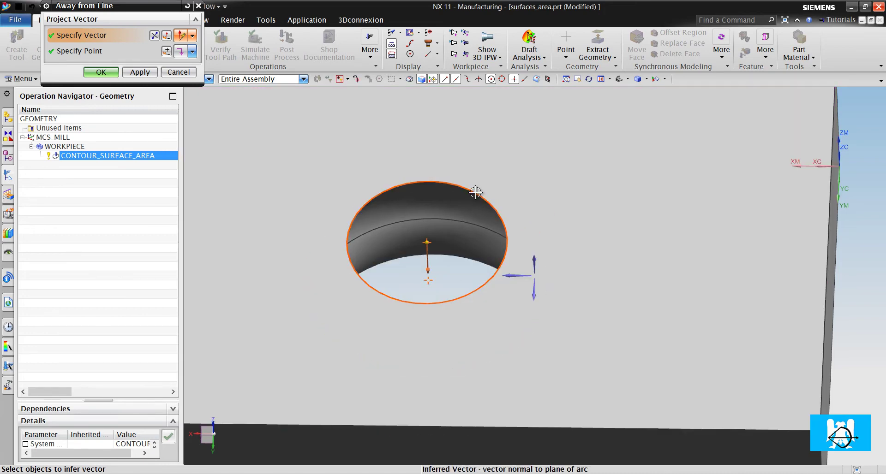
mouse_move(436, 278)
middle_mouse_down()
mouse_move(439, 195)
mouse_move(424, 275)
middle_mouse_up()
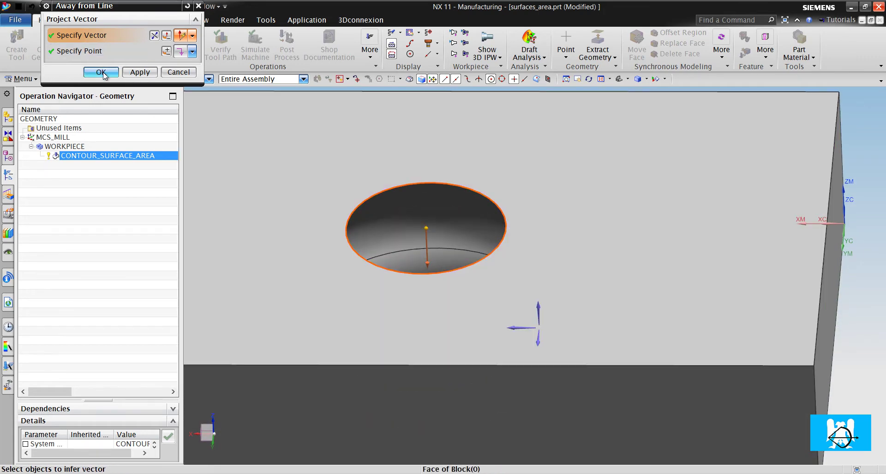
left_click(101, 72)
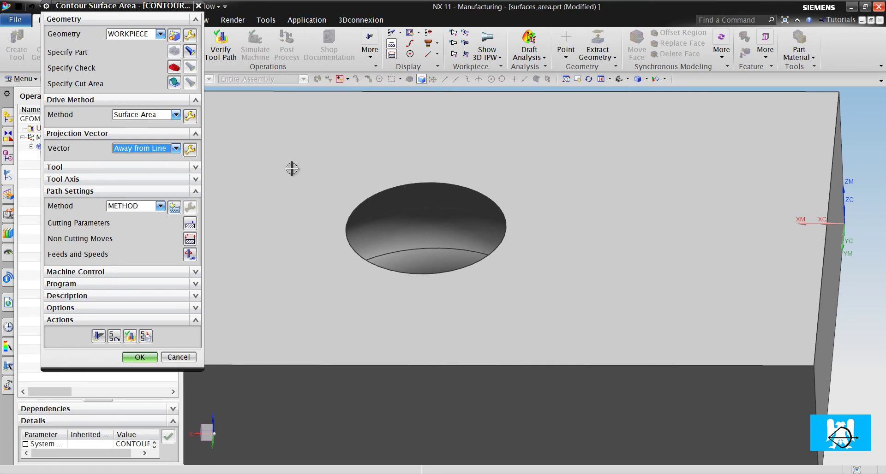
Generate the tool path with the Away from Line projection and dismiss the retract message
middle_click_drag(412, 243, 410, 275)
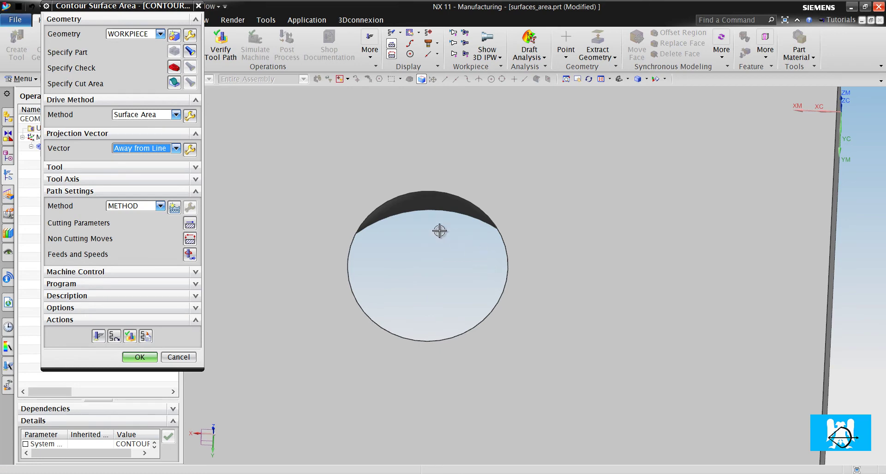
middle_click_drag(413, 251, 408, 226)
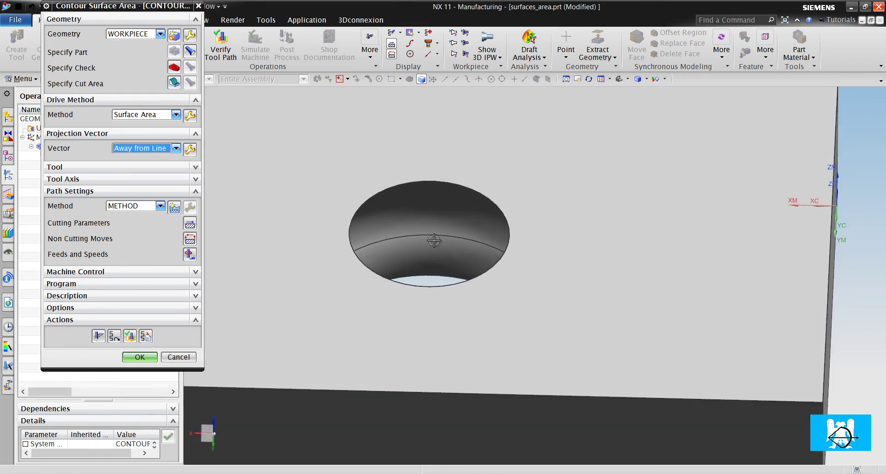
middle_click_drag(430, 235, 442, 259)
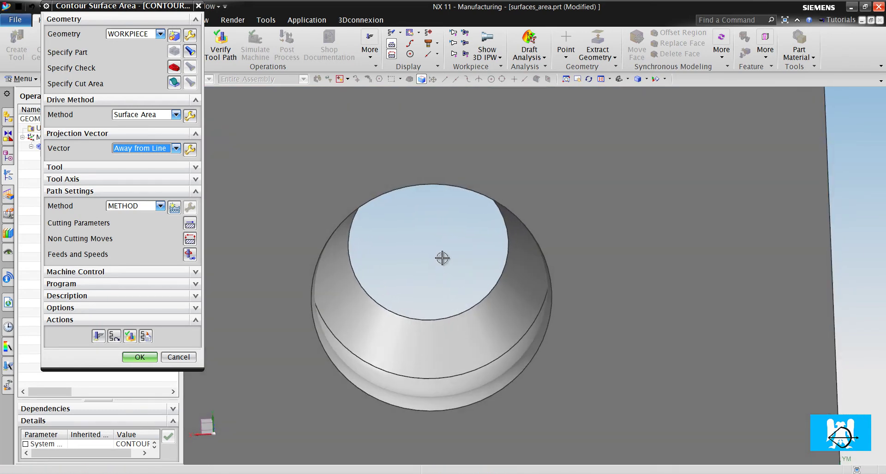
middle_click_drag(505, 316, 460, 303)
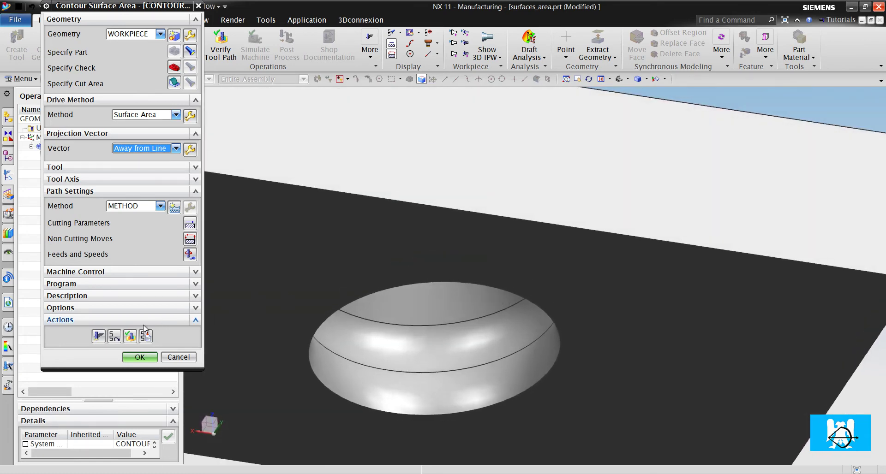
left_click(98, 337)
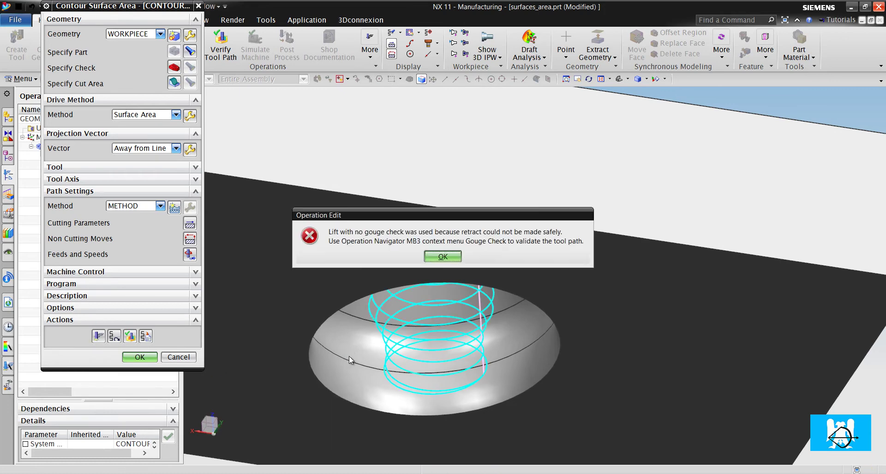
left_click(443, 256)
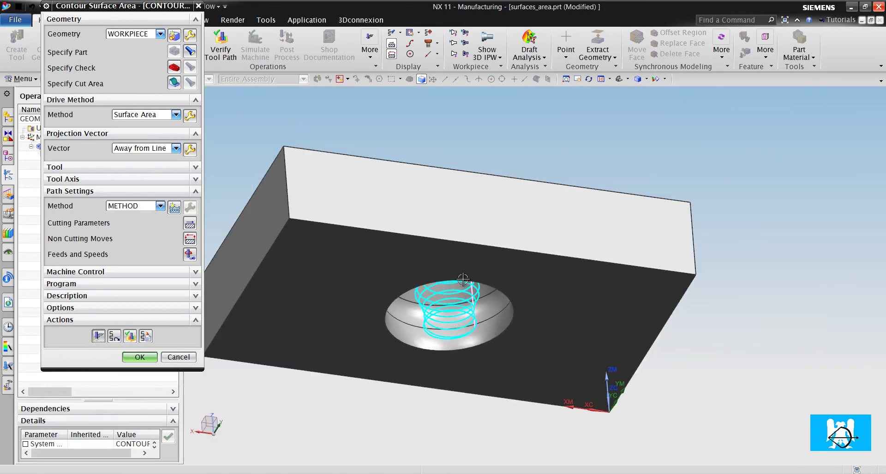
Replay the T-cutter's tool path, step back and forth over the final retract move, and accept the operation
left_click(137, 331)
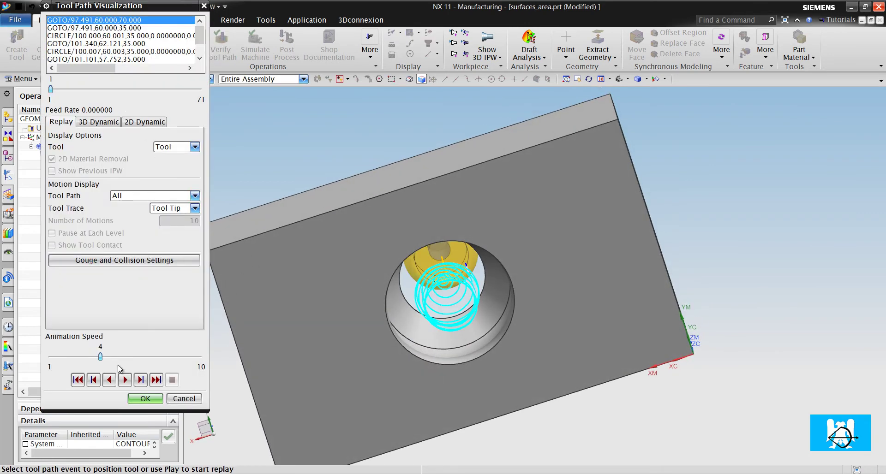
left_click(124, 381)
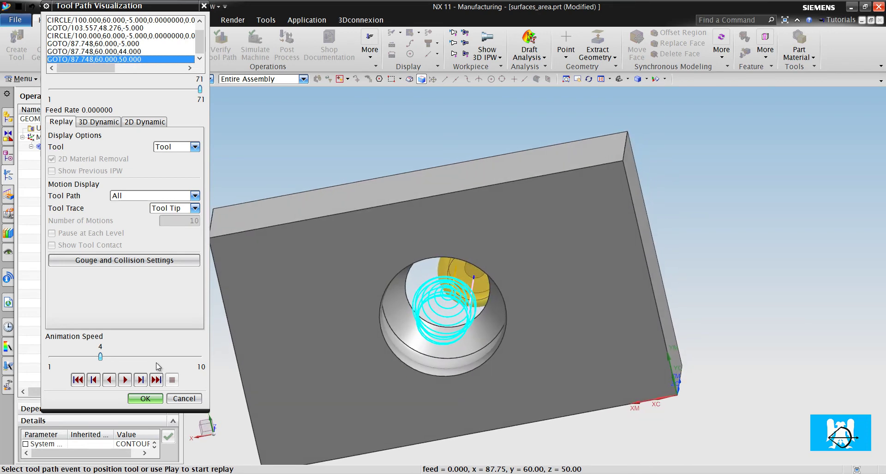
left_click(94, 380)
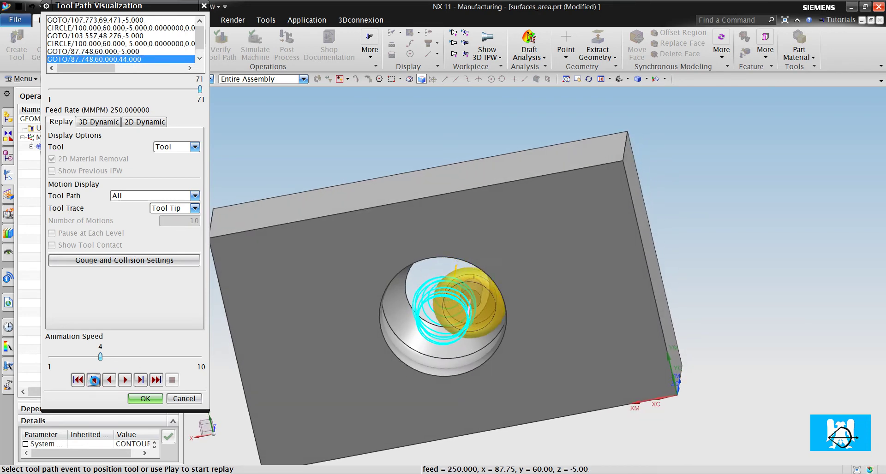
left_click(94, 379)
left_click(140, 380)
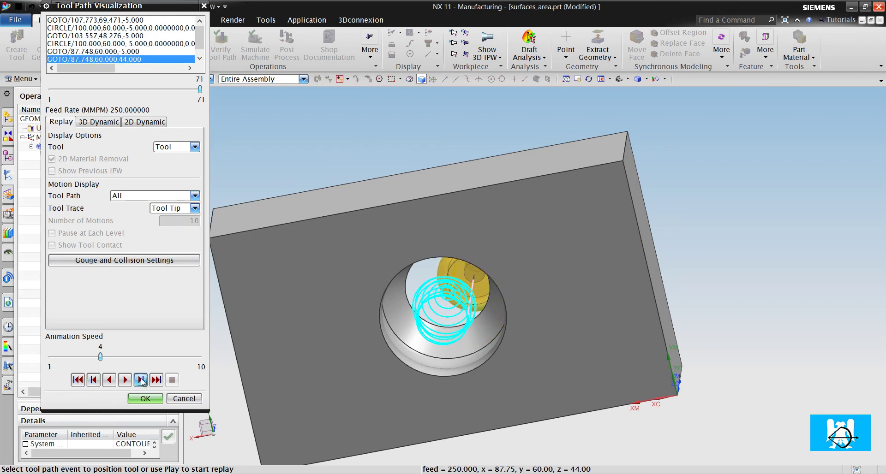
left_click(94, 380)
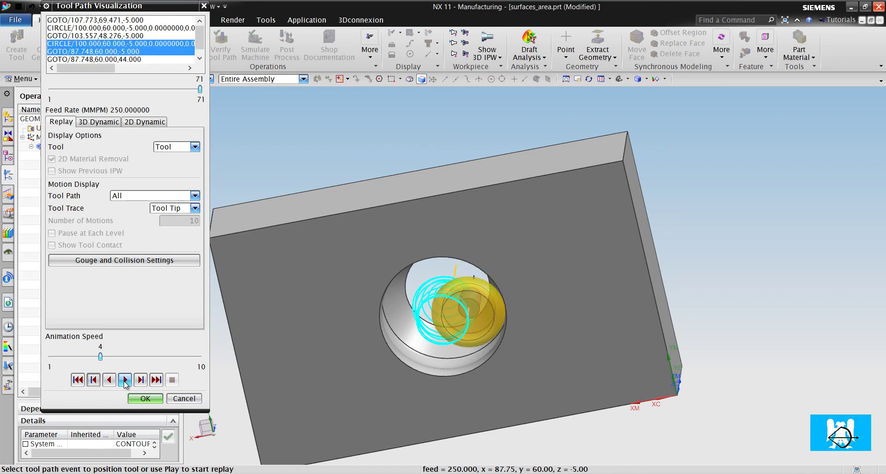
left_click(140, 381)
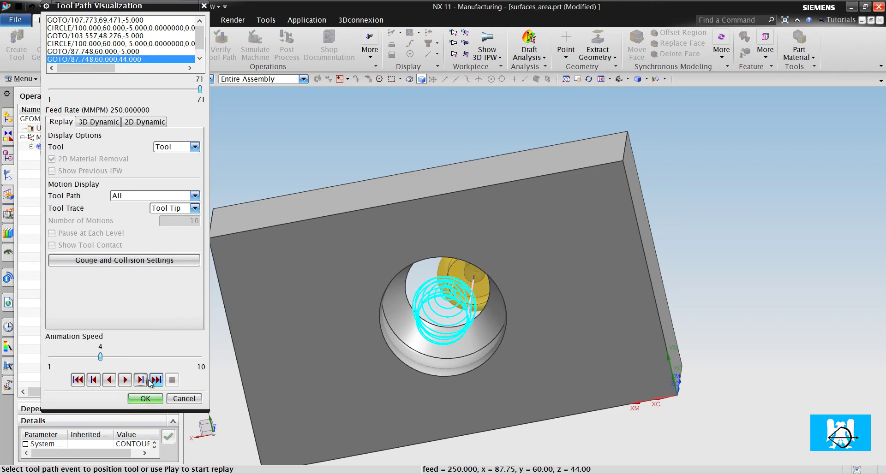
left_click(145, 398)
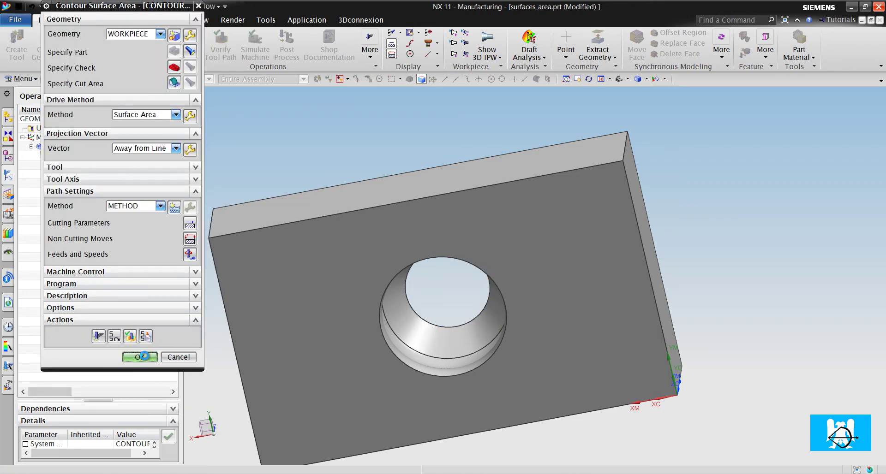
left_click(140, 357)
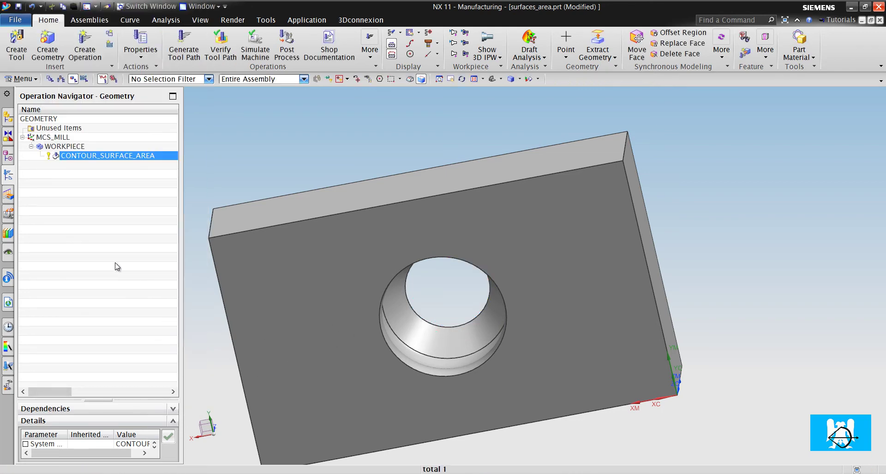
Run a Gouge Check on CONTOUR_SURFACE_AREA with Pause on First Gouge or Collision enabled
right_click(135, 157)
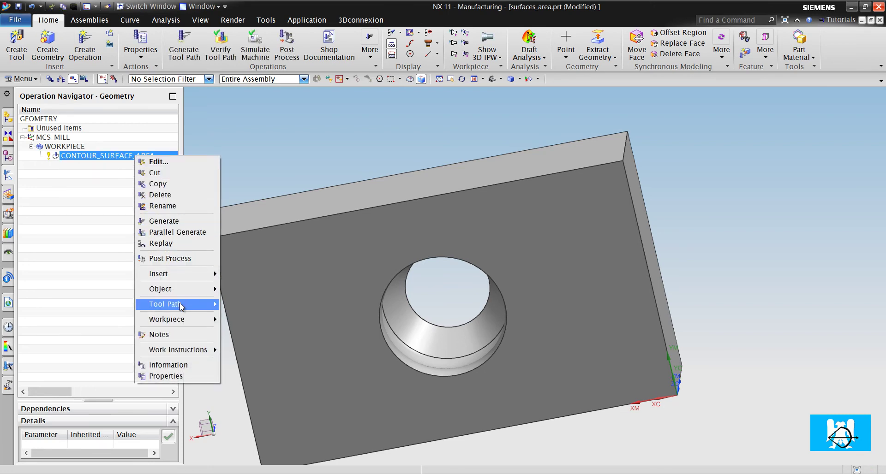
mouse_move(180, 305)
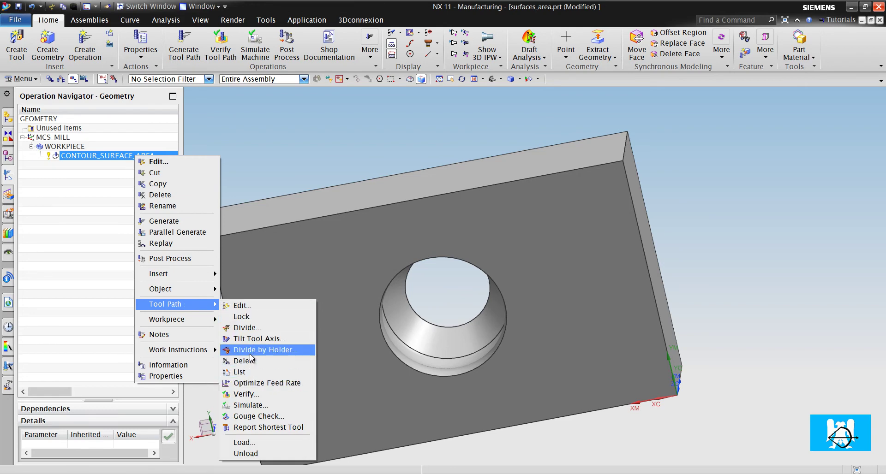
left_click(103, 203)
right_click(111, 154)
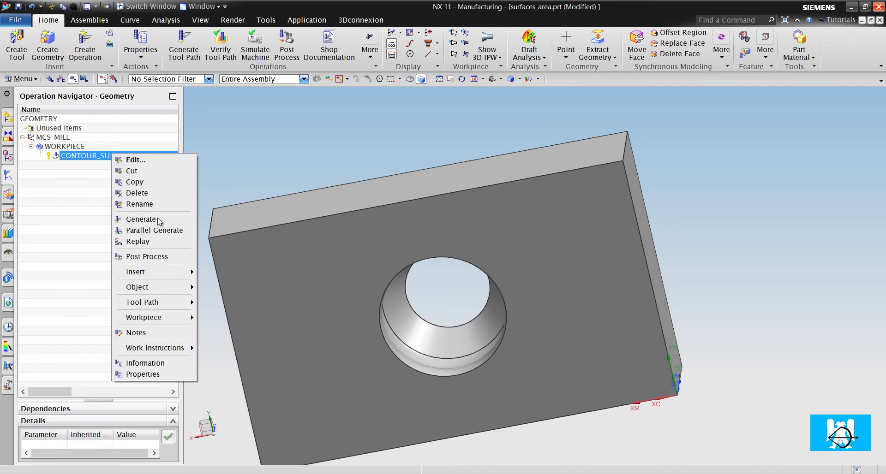
mouse_move(180, 304)
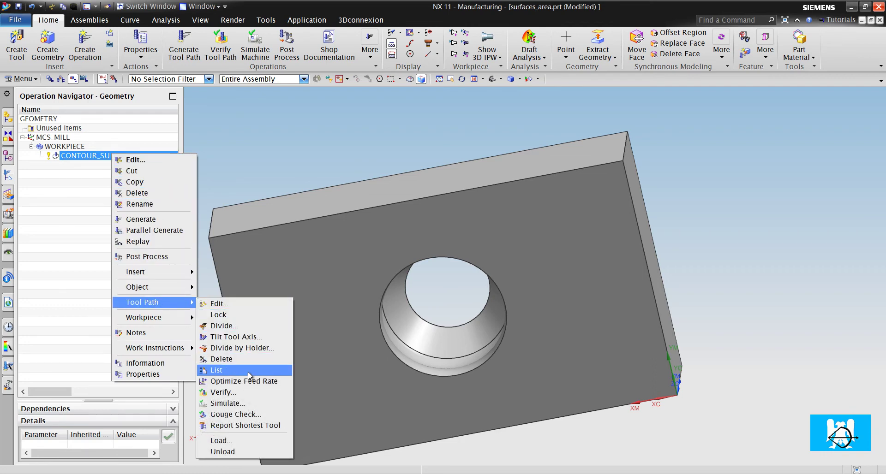
left_click(233, 414)
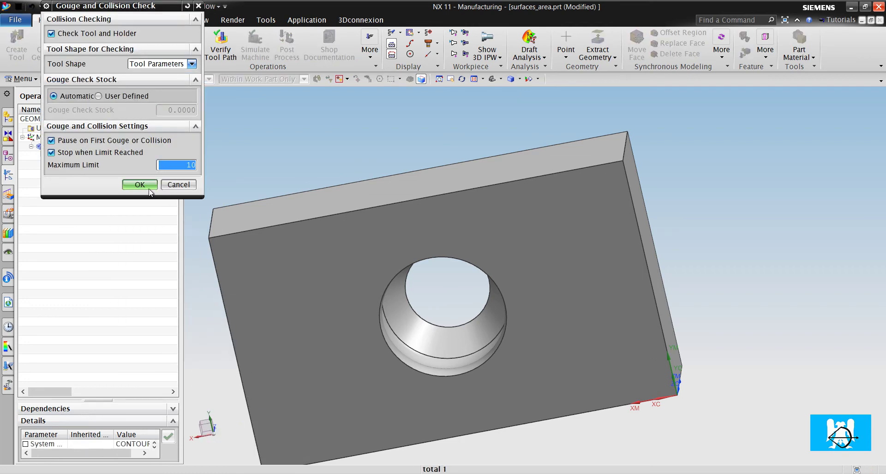
left_click(73, 141)
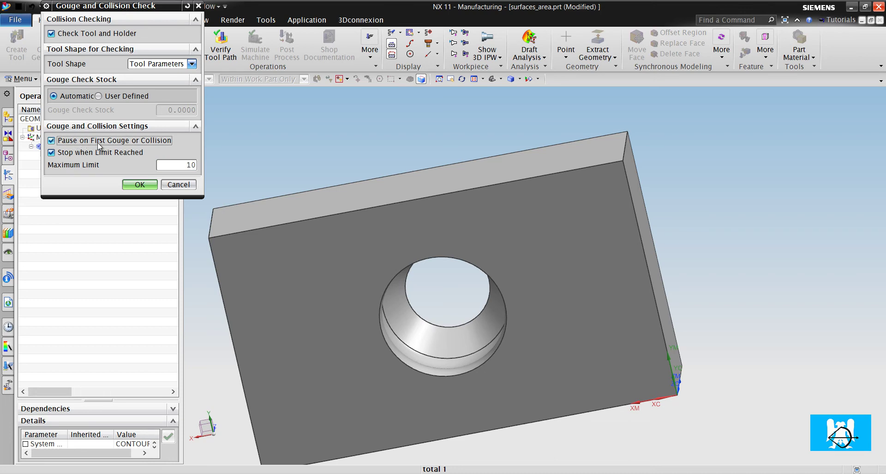
left_click(138, 186)
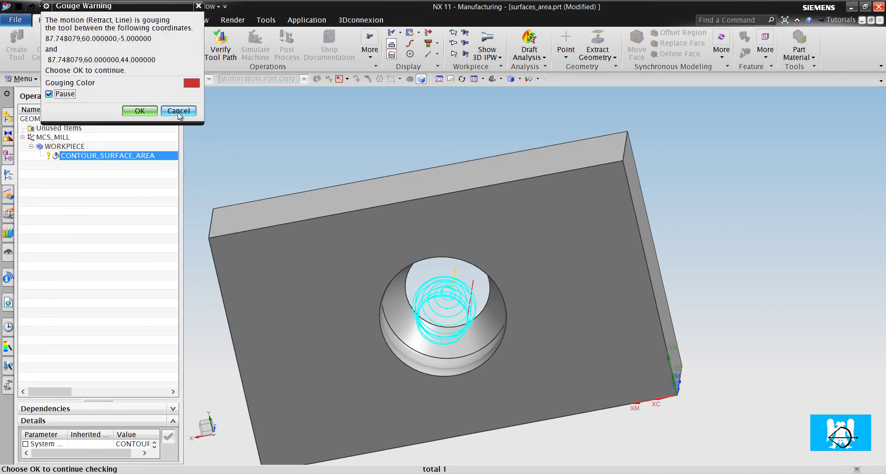
Cancel further gouge checking and close the gouge information window and the Tool Path Report
left_click(179, 112)
left_click(443, 257)
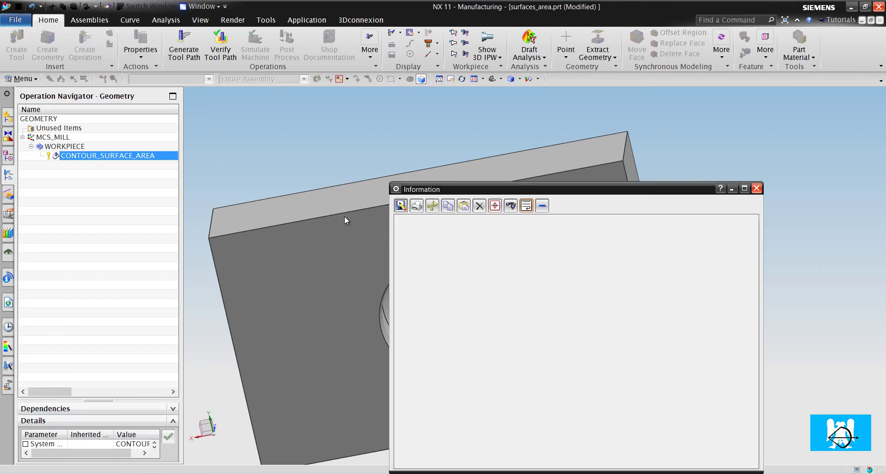
left_click(756, 188)
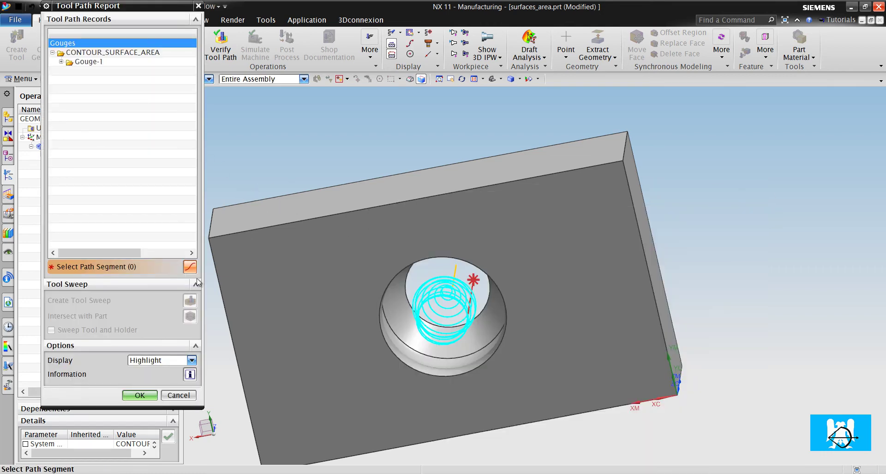
left_click(179, 395)
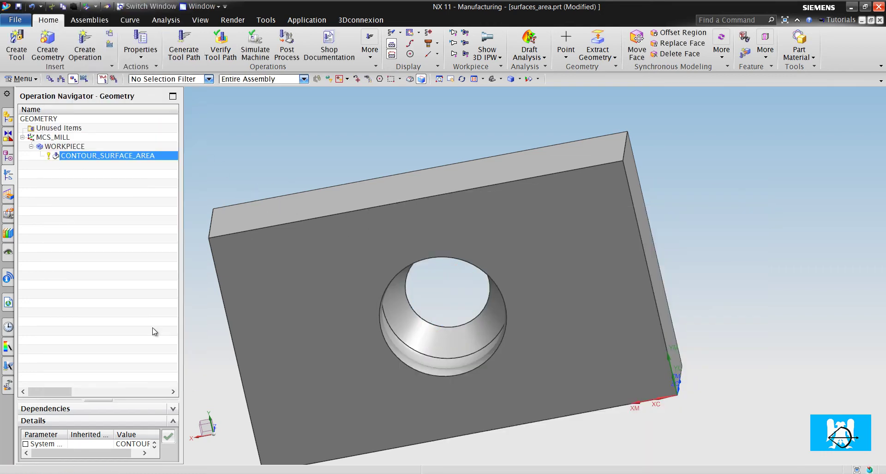
Set CONTOUR_SURFACE_AREA's final retract type to Point and specify the centre of the hole's wide opening edge as the first retract point
double_click(120, 160)
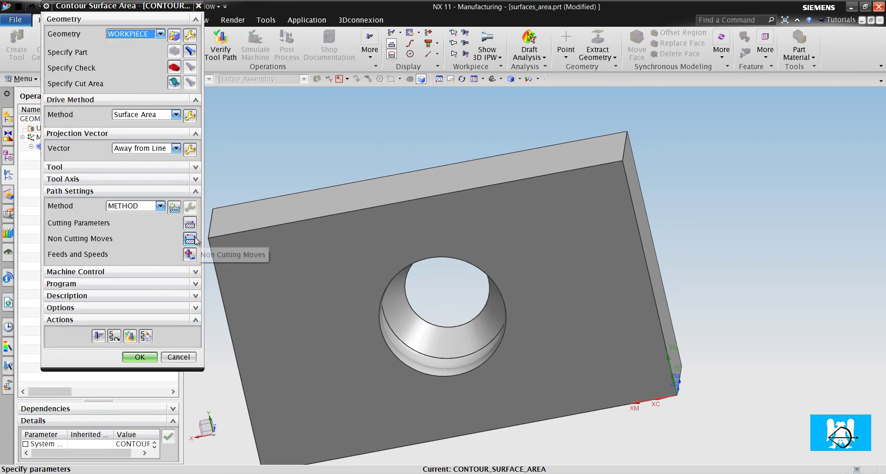
left_click(195, 239)
key("Escape")
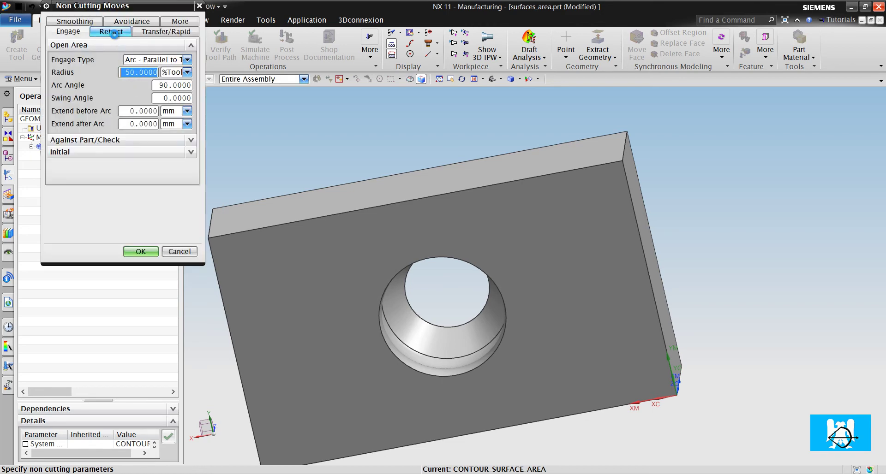
left_click(114, 33)
left_click(103, 87)
left_click(139, 102)
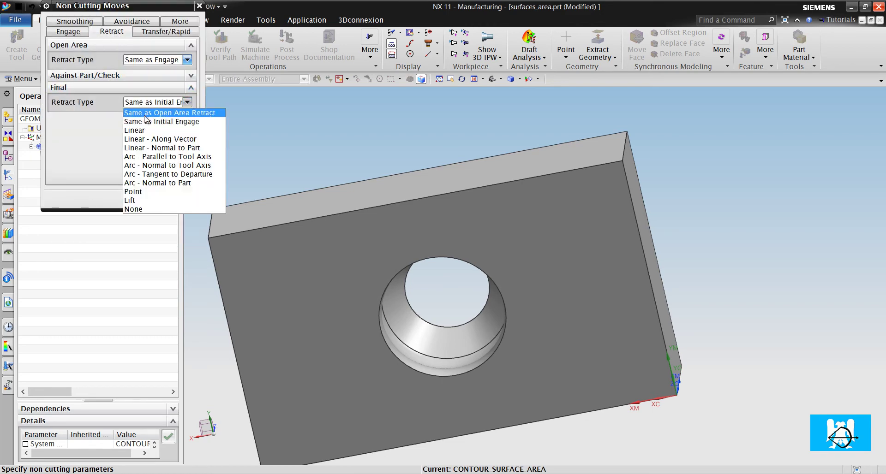
left_click(134, 192)
scroll(361, 288, "up", 3)
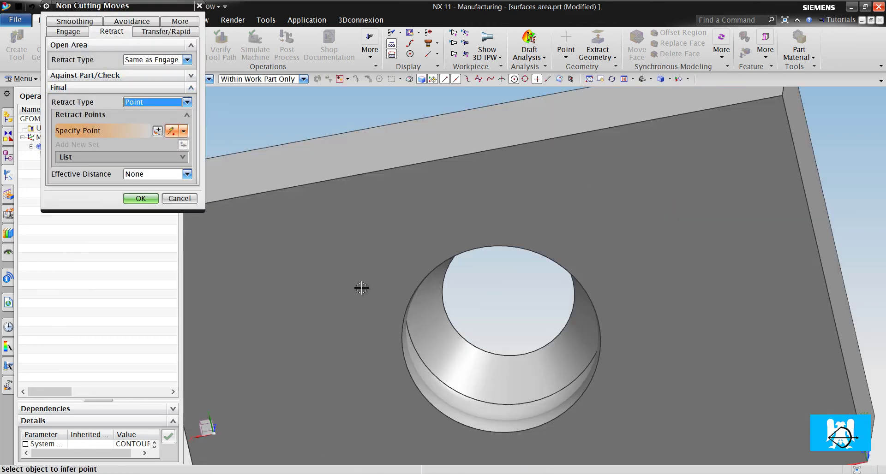
left_click(402, 310)
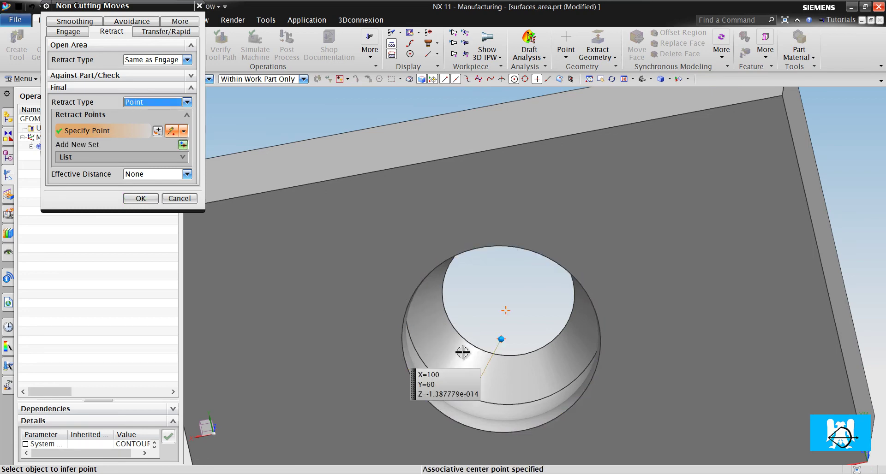
Add a second final retract point at the centre of the hole's narrow opening edge, Z=40, and accept the non-cutting moves
middle_click_drag(461, 352, 510, 336)
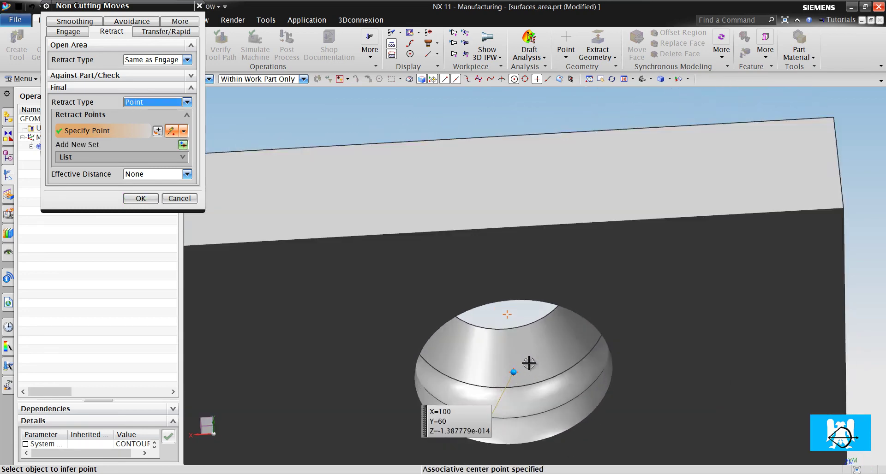
scroll(506, 365, "up", 1)
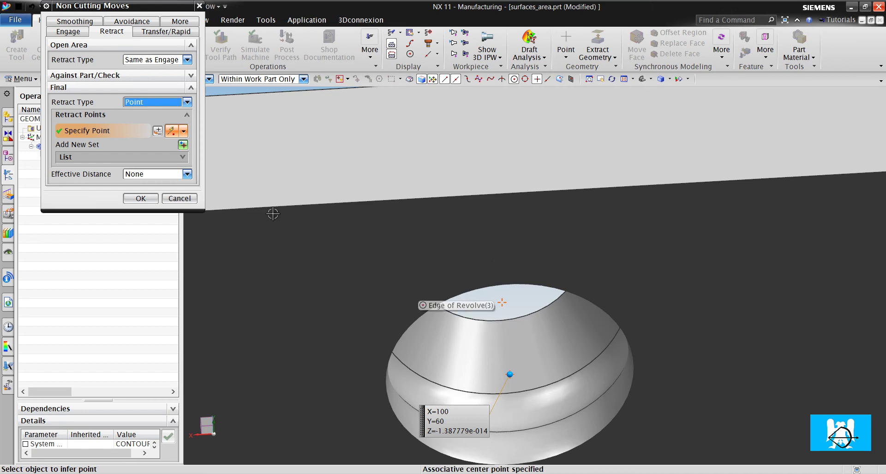
left_click(183, 145)
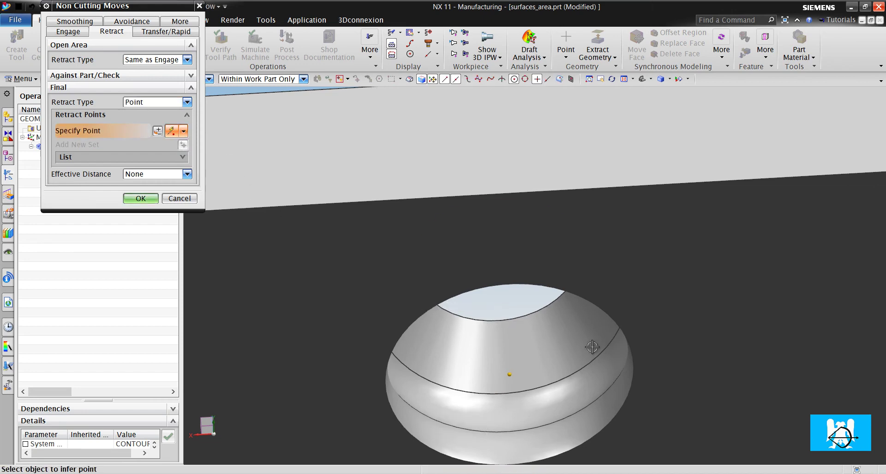
middle_click_drag(593, 348, 577, 331)
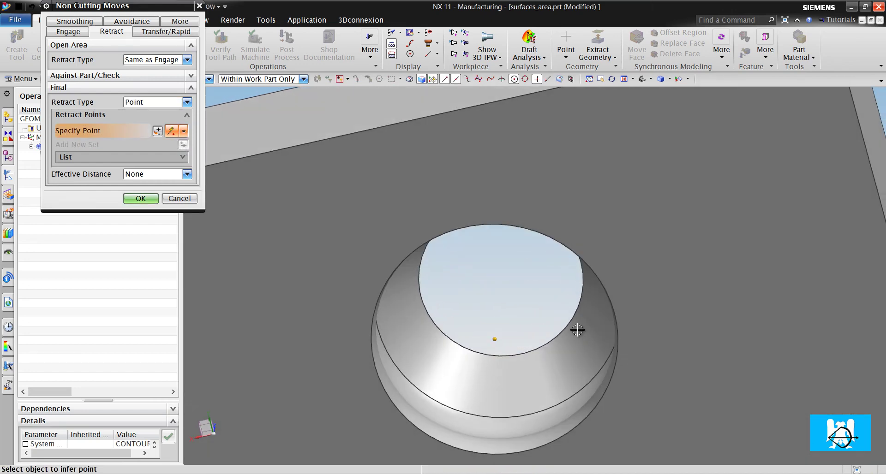
left_click(572, 304)
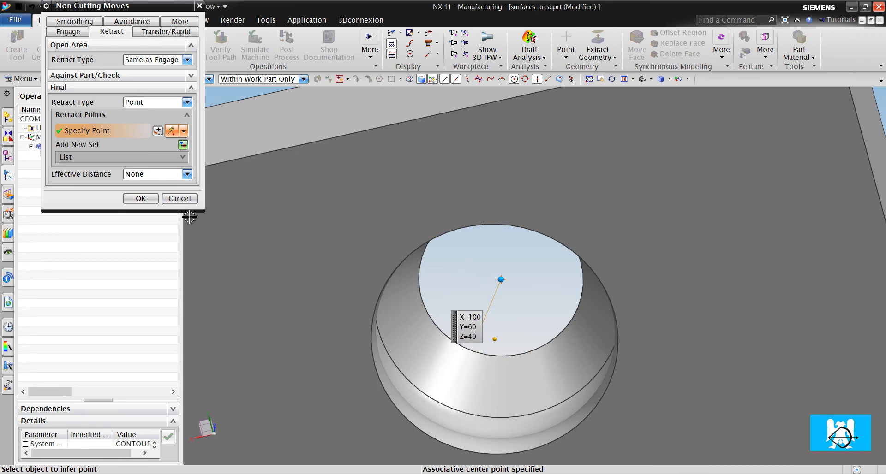
left_click(141, 199)
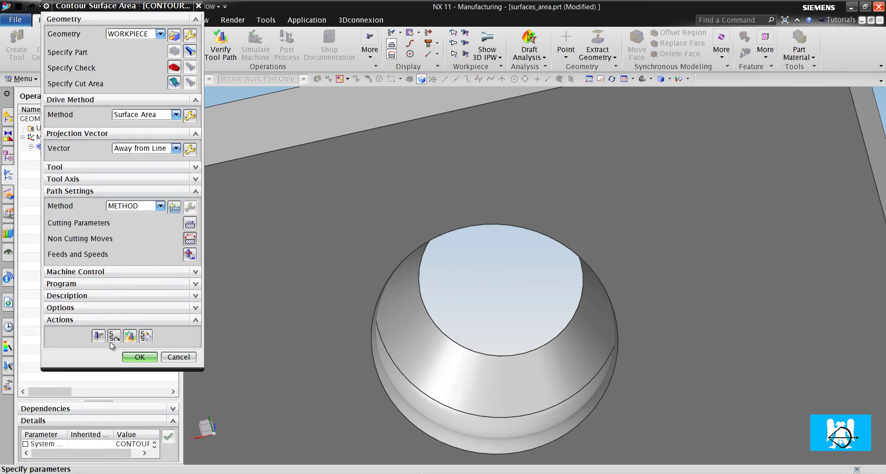
Generate the tool path with the new final retract points and inspect the retract move along the hole's axis
left_click(99, 336)
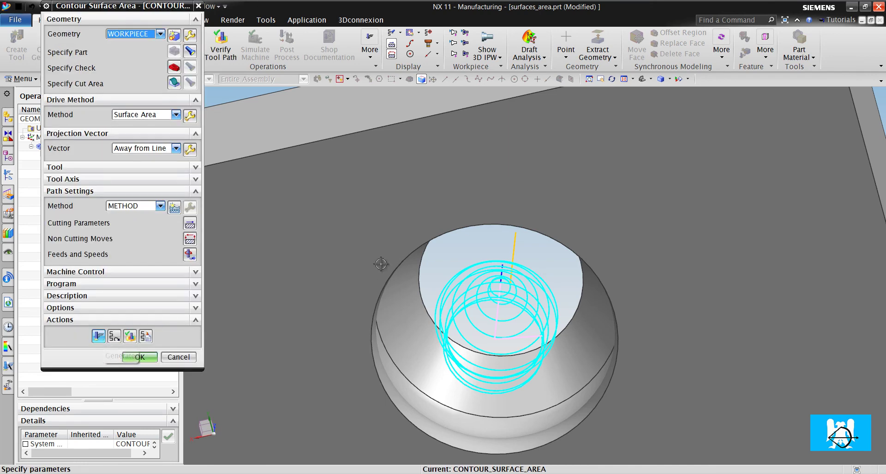
middle_click_drag(380, 263, 507, 387)
scroll(520, 387, "up", 5)
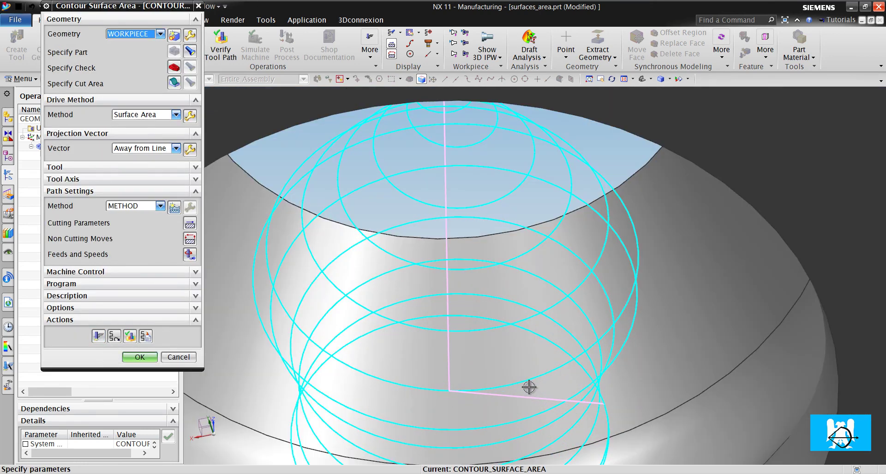
scroll(498, 287, "down", 4)
Verify the regenerated tool path by replaying the T-cutter's motion through the hole
left_click(130, 337)
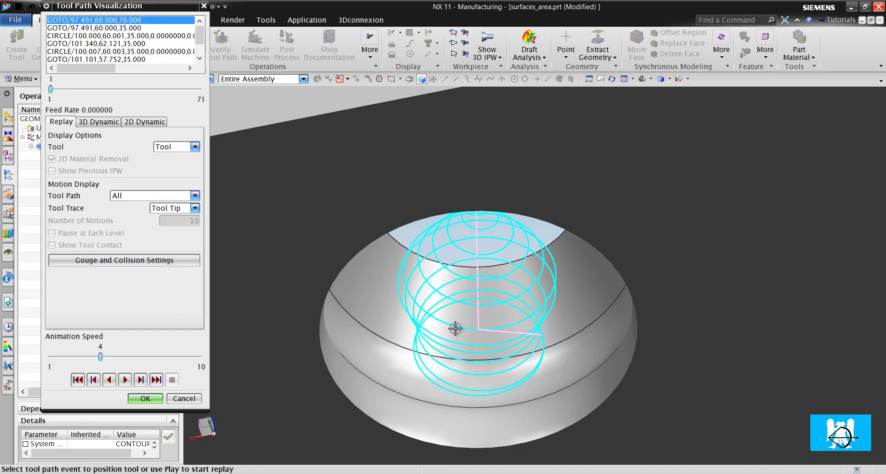
scroll(455, 327, "down", 3)
scroll(502, 328, "up", 2)
middle_click_drag(477, 303, 480, 292)
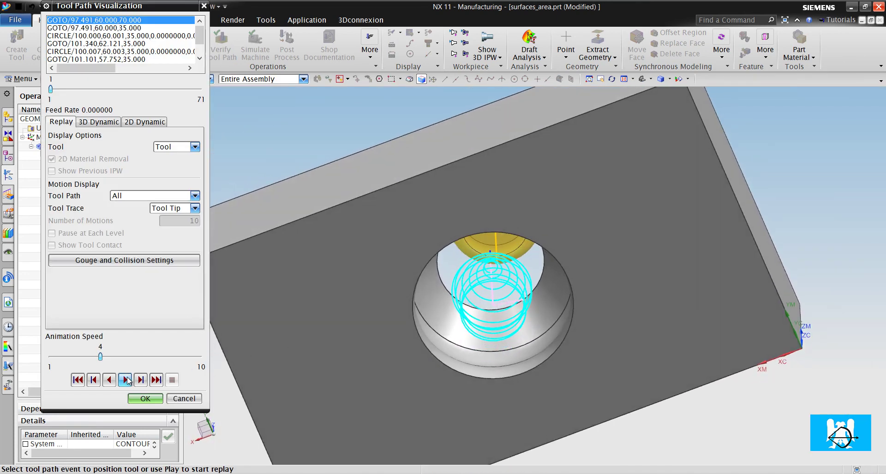
left_click(127, 380)
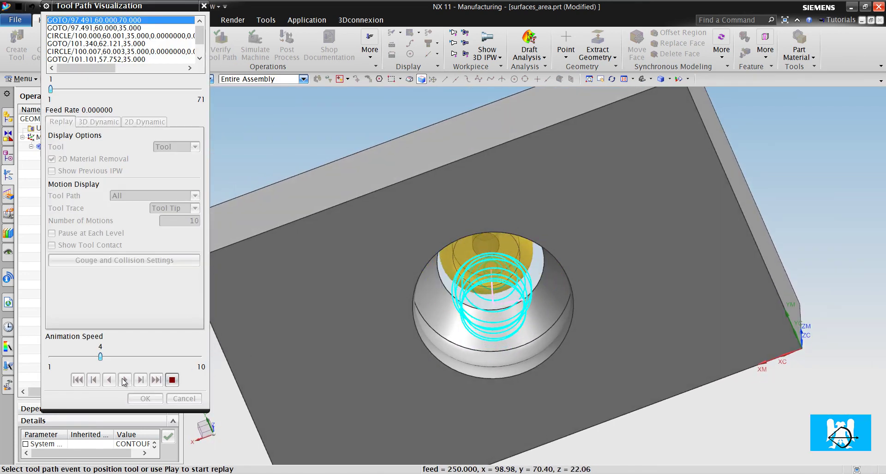